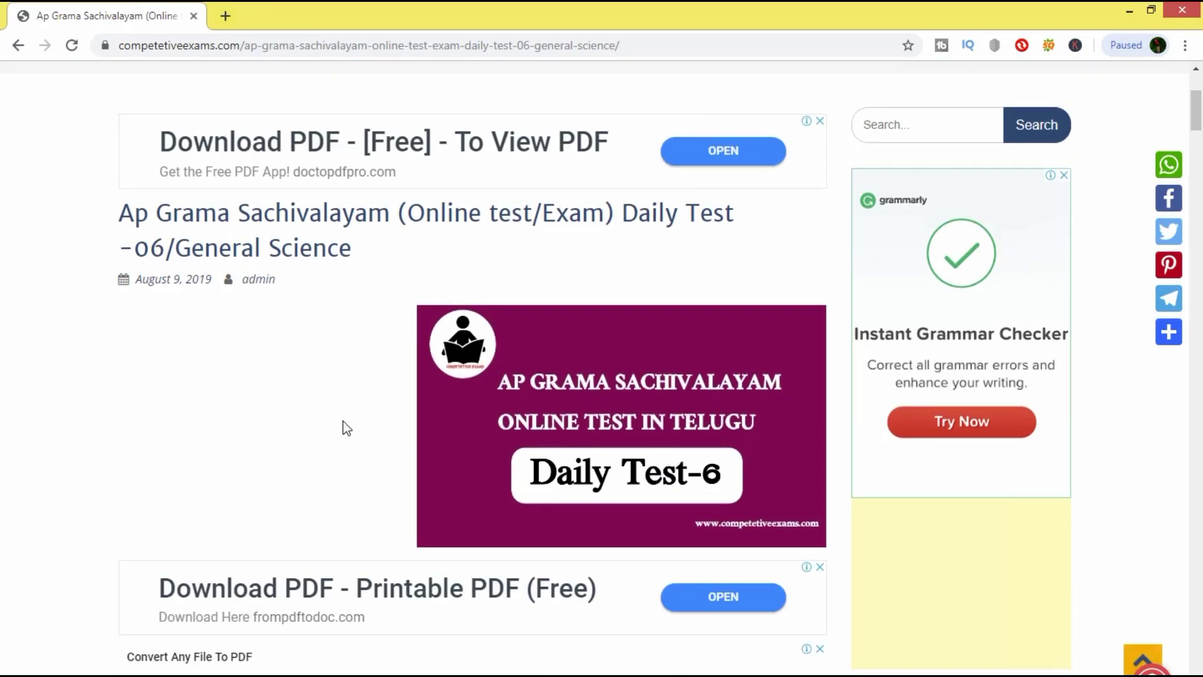
scroll(343, 427, "up", 1)
scroll(400, 503, "down", 1)
scroll(386, 463, "down", 1)
scroll(386, 463, "down", 3)
scroll(398, 479, "up", 2)
scroll(438, 477, "down", 3)
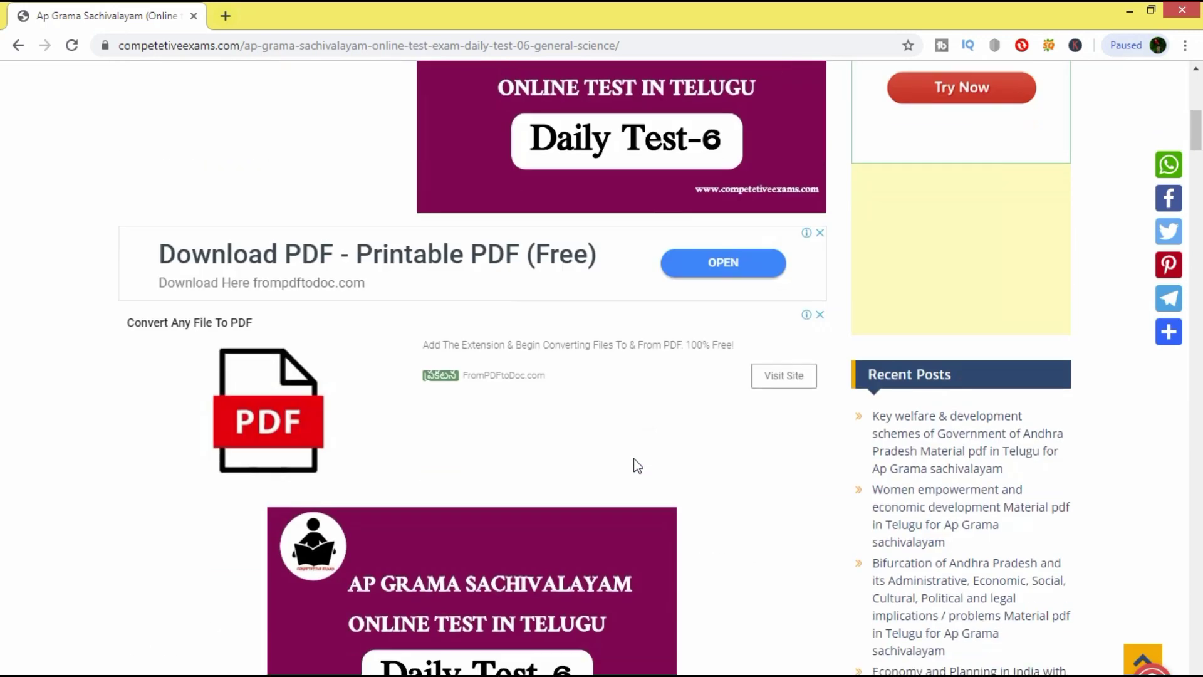
scroll(632, 460, "down", 3)
scroll(620, 456, "down", 5)
scroll(607, 451, "down", 5)
scroll(599, 449, "down", 3)
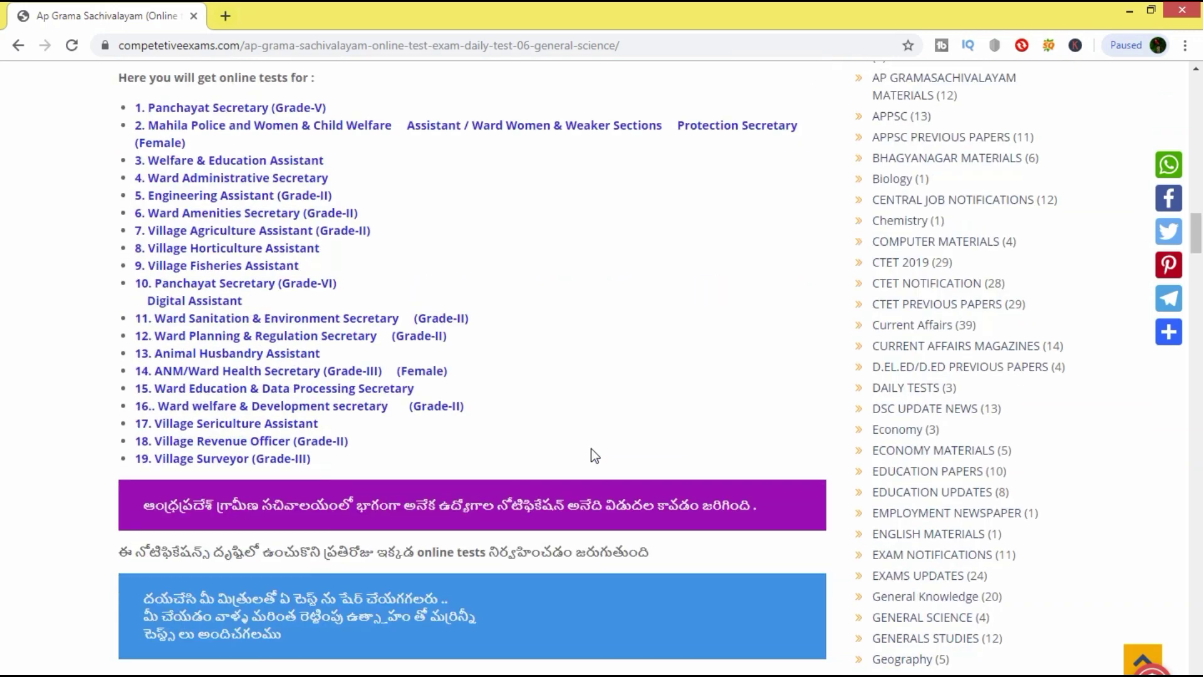
scroll(591, 448, "down", 5)
scroll(592, 449, "down", 5)
mouse_move(146, 347)
left_mouse_down()
mouse_move(337, 373)
mouse_move(695, 471)
left_mouse_up()
- Start the General Science quiz after briefly selecting its title and instruction text
mouse_move(272, 166)
left_mouse_down()
mouse_move(483, 285)
mouse_move(559, 280)
left_mouse_up()
left_click(546, 280)
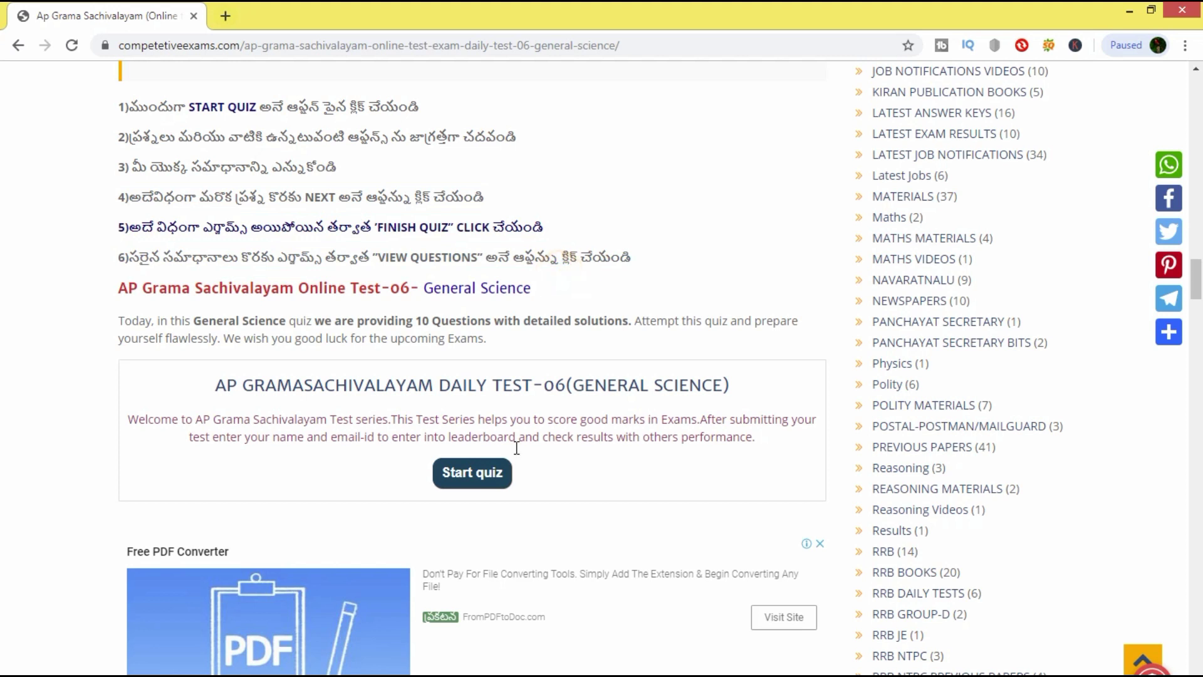
left_click(483, 472)
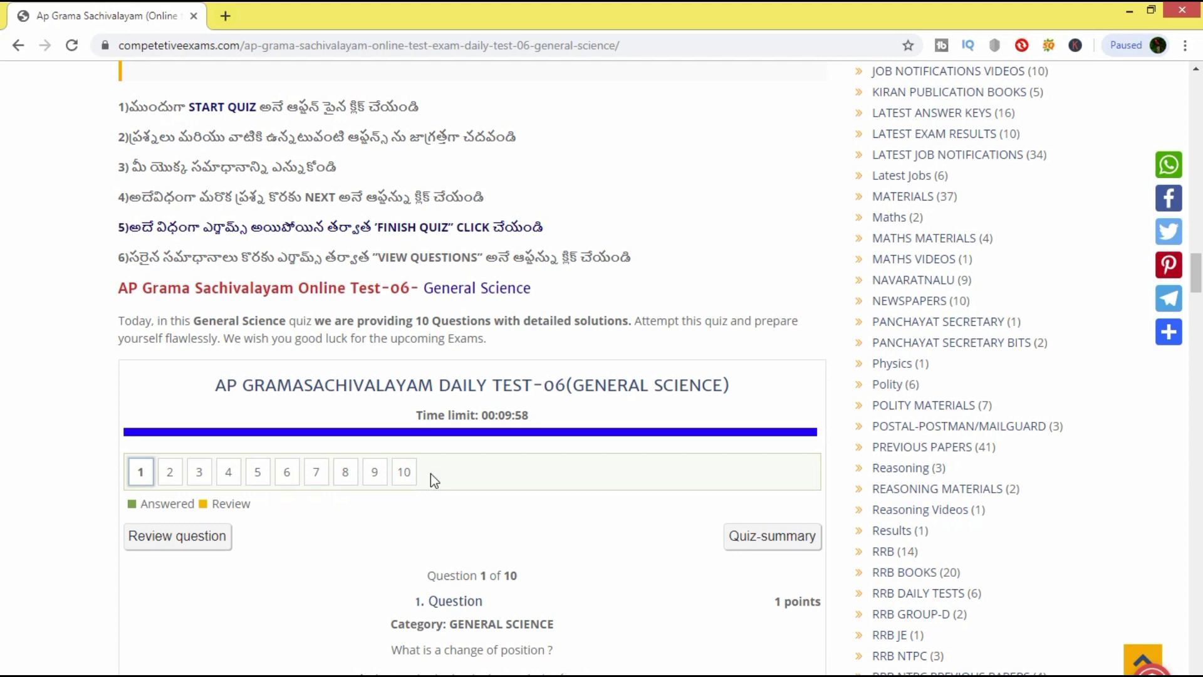
scroll(431, 473, "down", 3)
left_click_drag(413, 388, 531, 475)
left_click(586, 431)
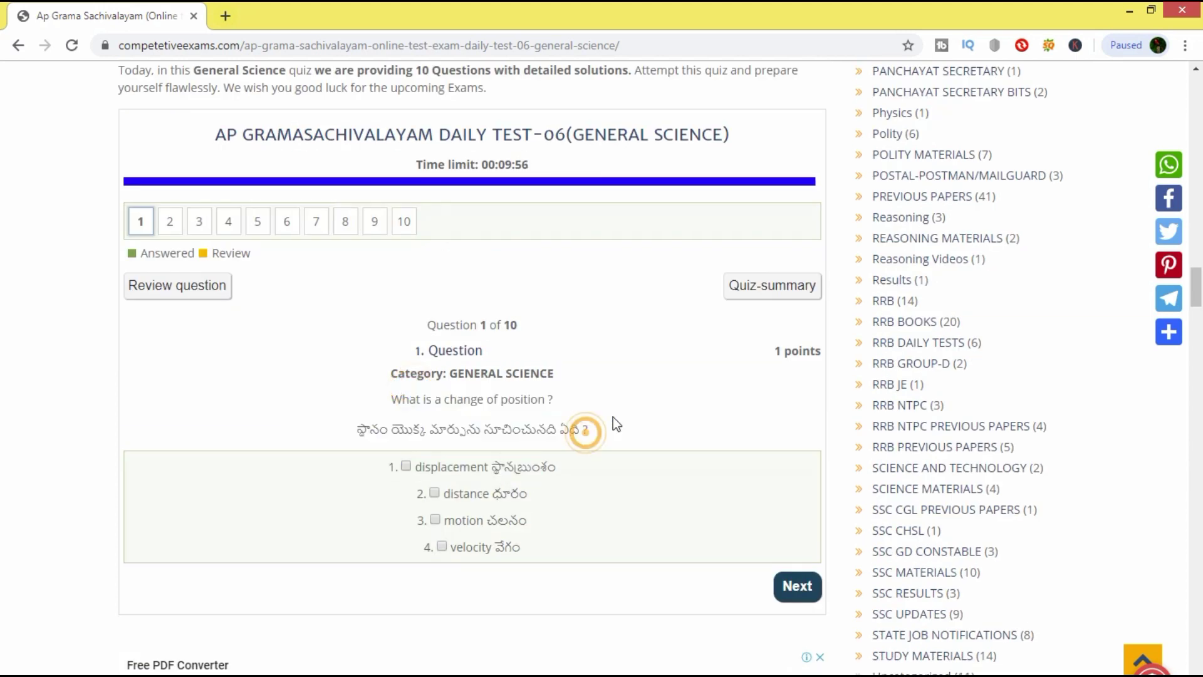
scroll(613, 418, "up", 1)
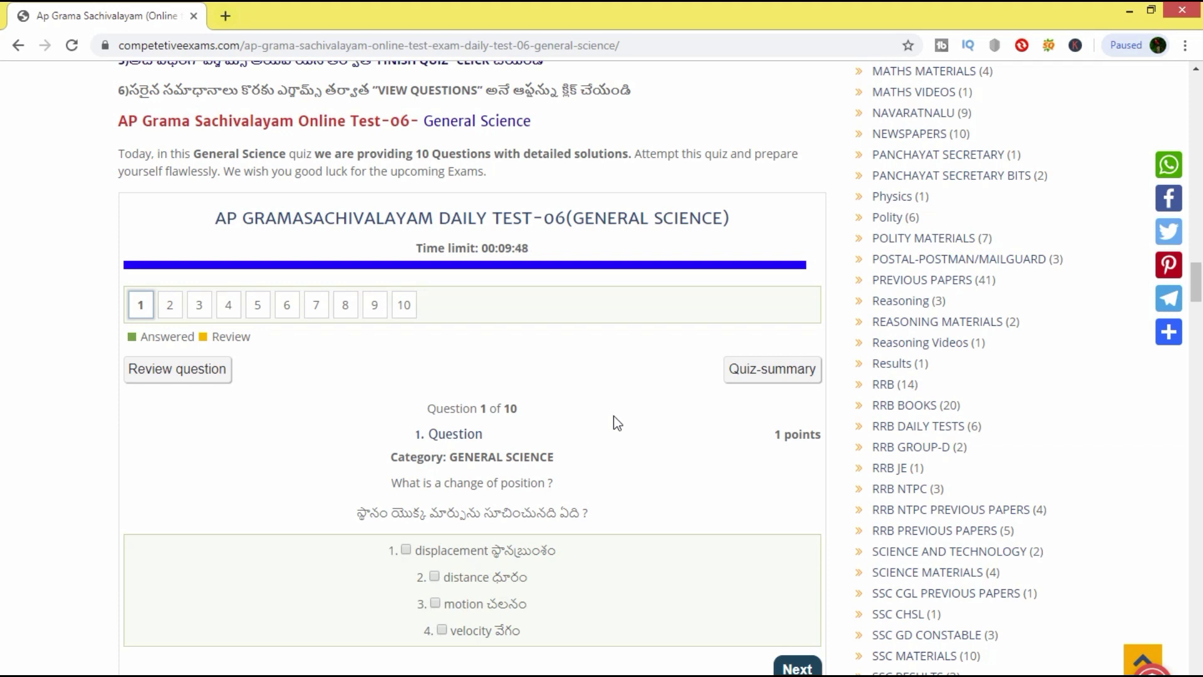
scroll(615, 416, "down", 4)
scroll(616, 416, "down", 3)
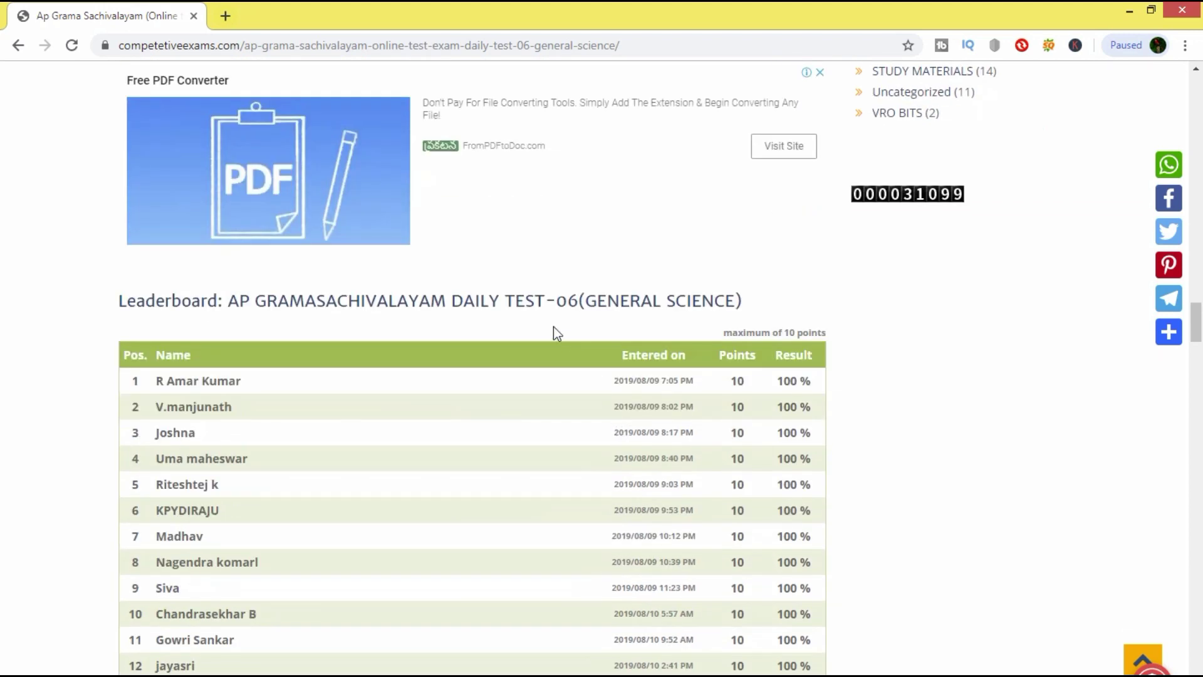
scroll(585, 367, "down", 1)
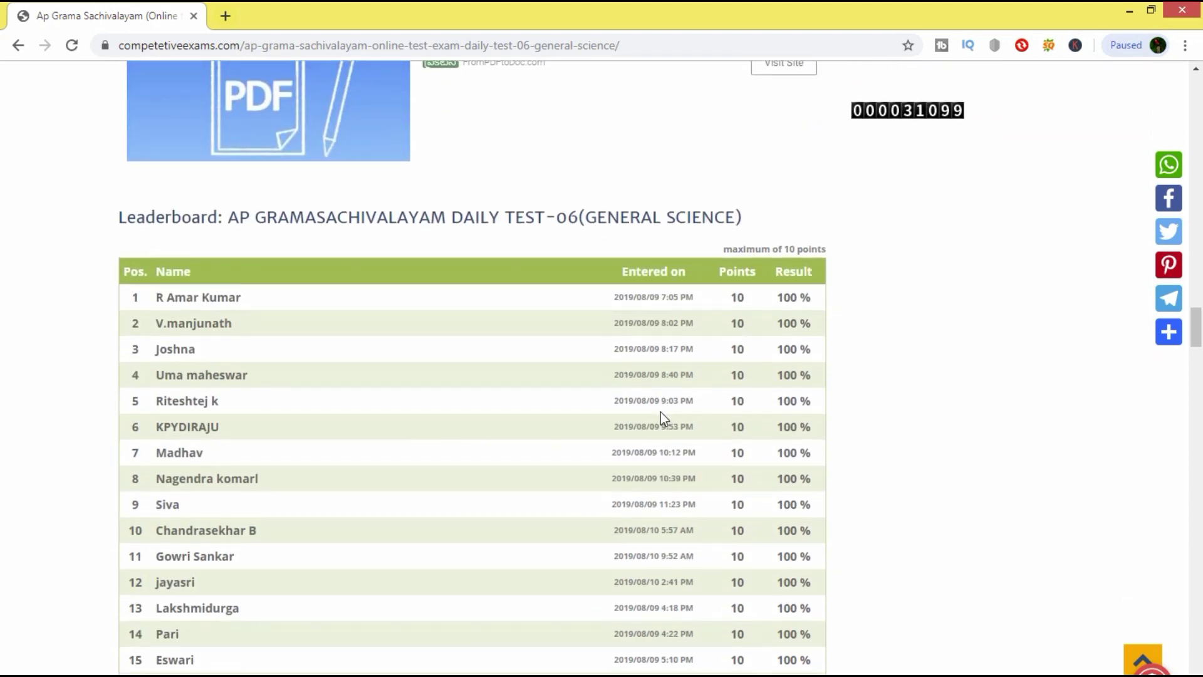
scroll(661, 412, "up", 1)
scroll(661, 412, "up", 3)
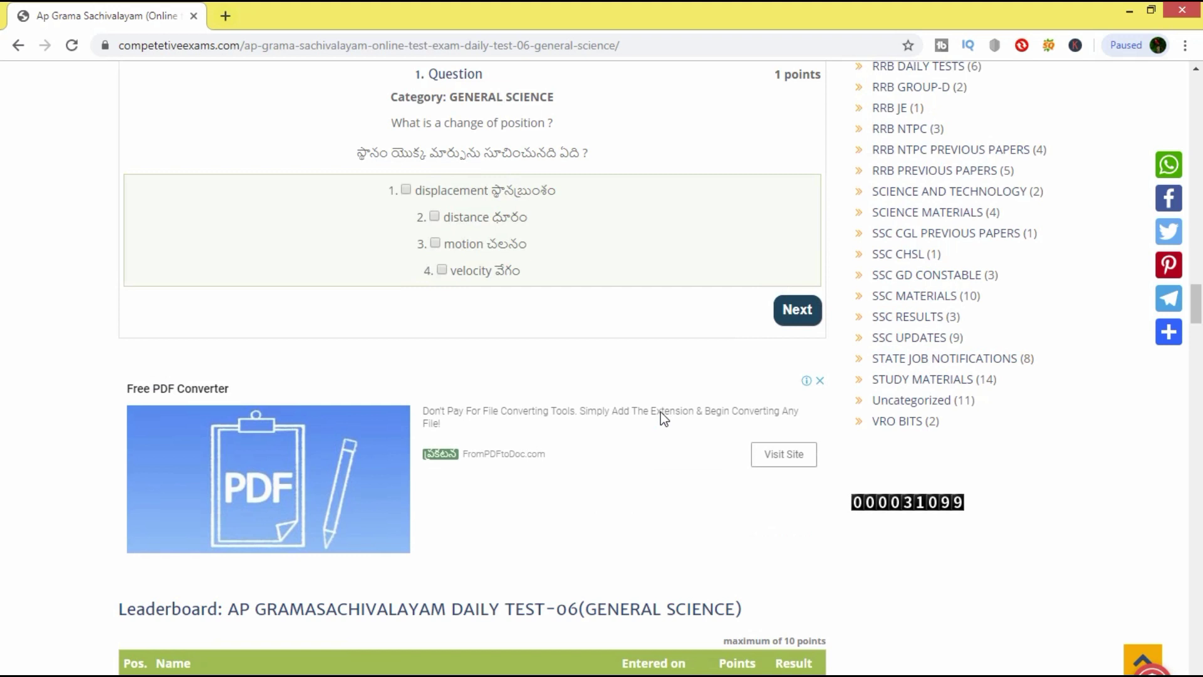
scroll(661, 412, "up", 2)
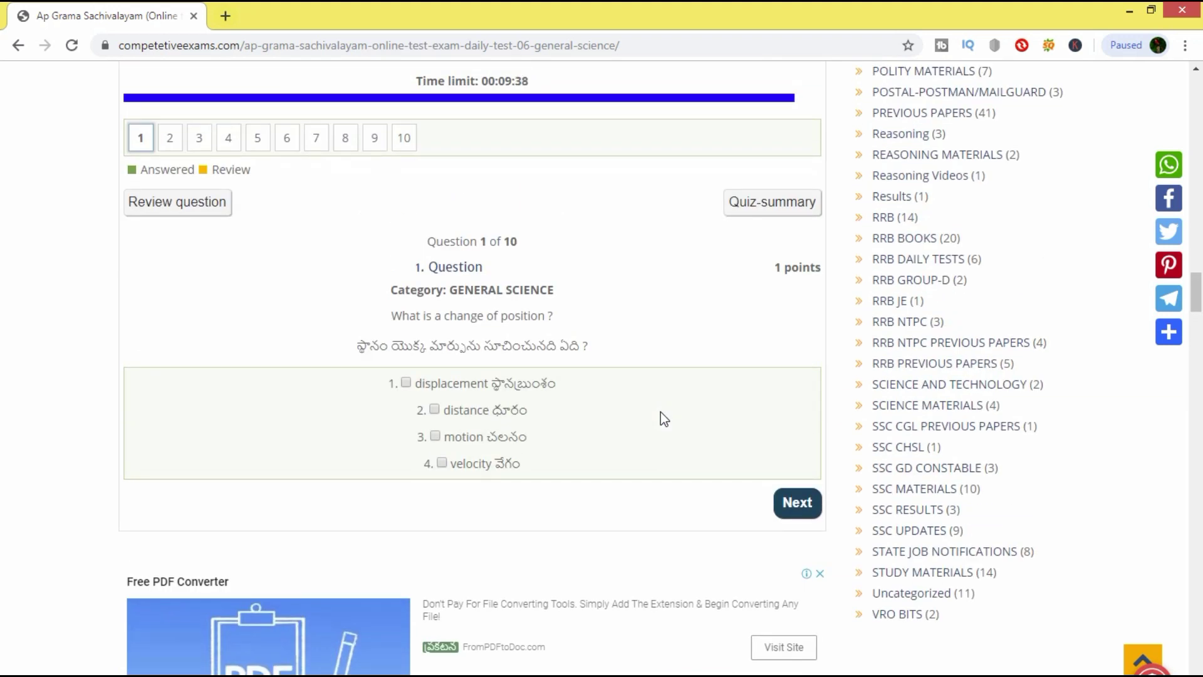
scroll(662, 411, "up", 4)
scroll(656, 409, "up", 5)
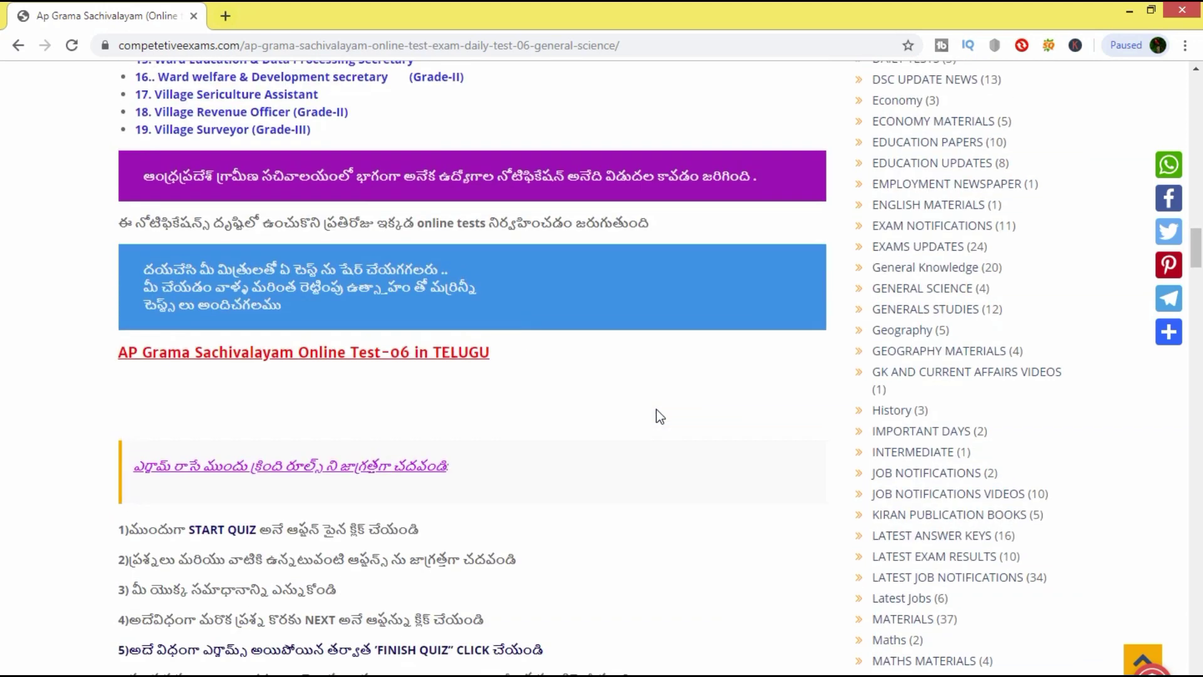
scroll(656, 416, "up", 2)
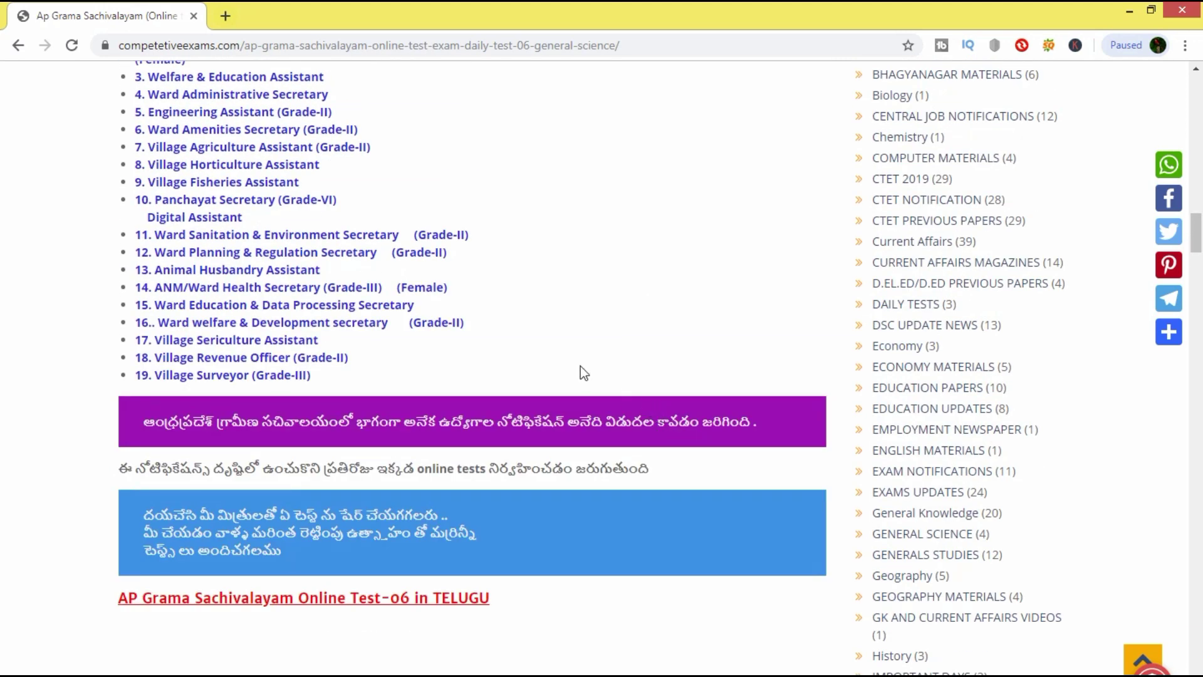
scroll(581, 372, "up", 4)
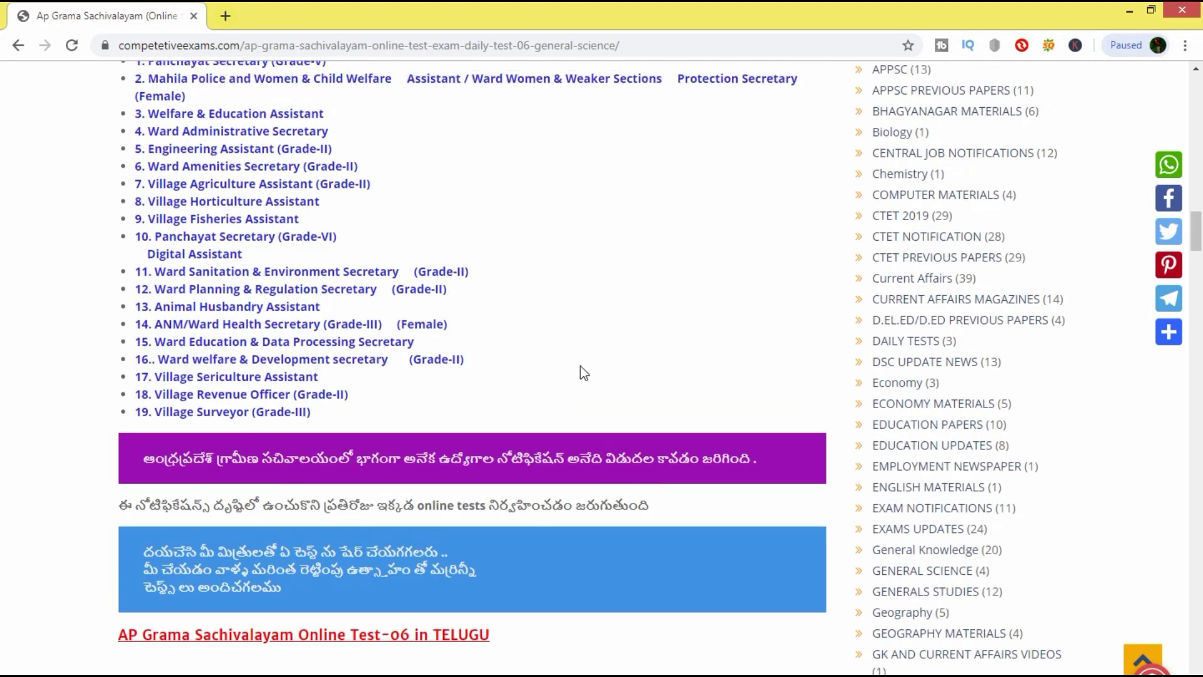
scroll(580, 372, "up", 2)
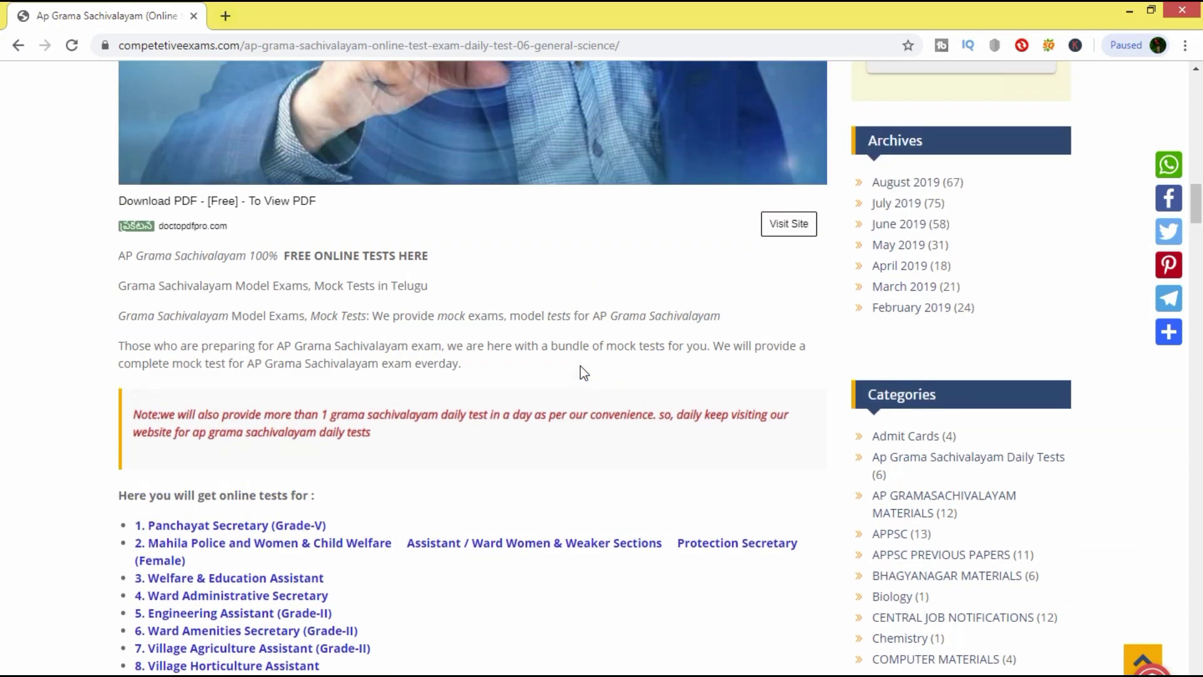
scroll(580, 372, "up", 2)
scroll(630, 419, "up", 3)
scroll(637, 423, "up", 3)
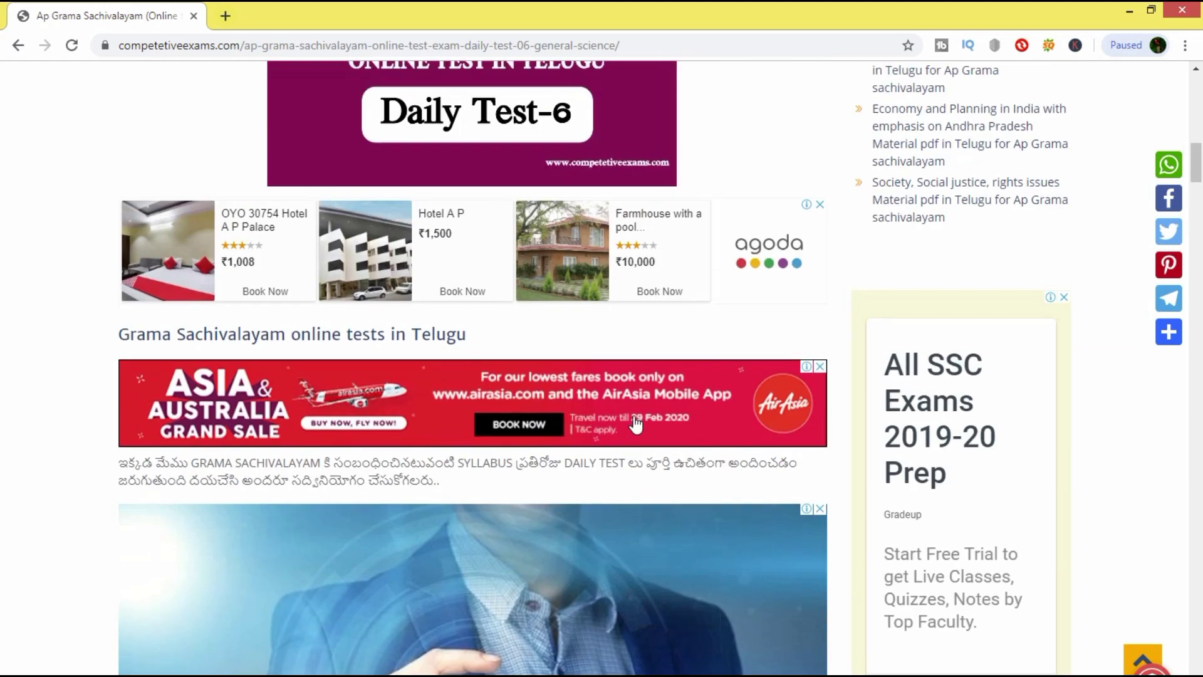
scroll(637, 423, "up", 1)
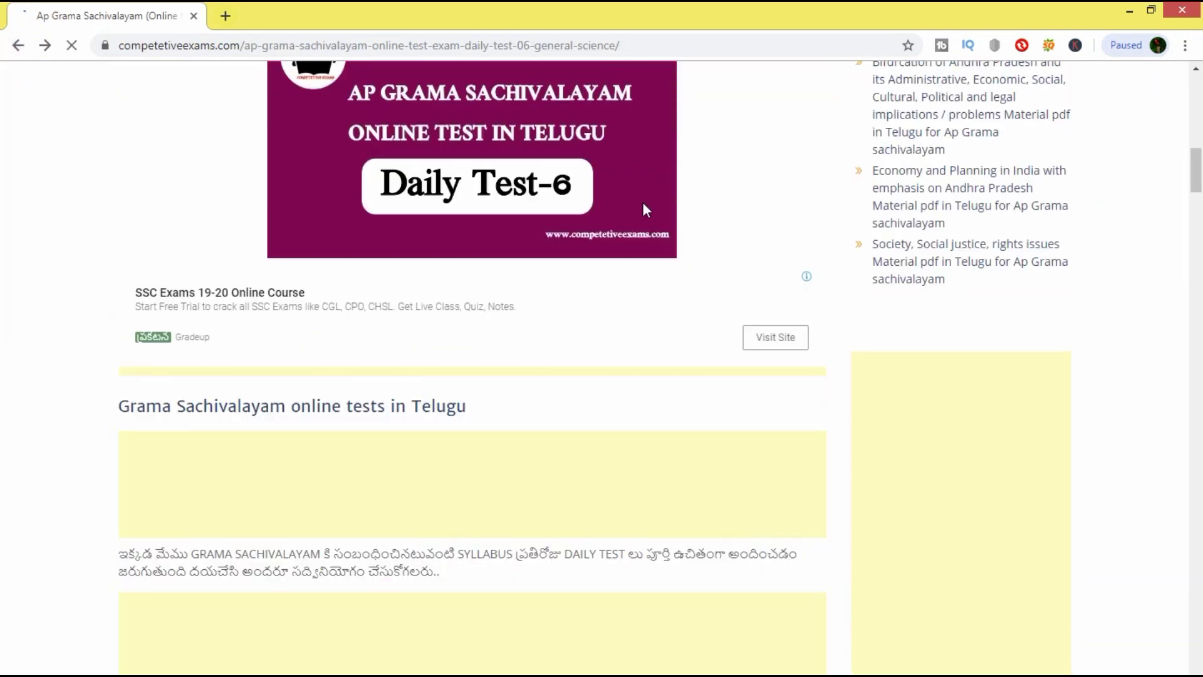
scroll(644, 209, "up", 4)
scroll(476, 221, "up", 3)
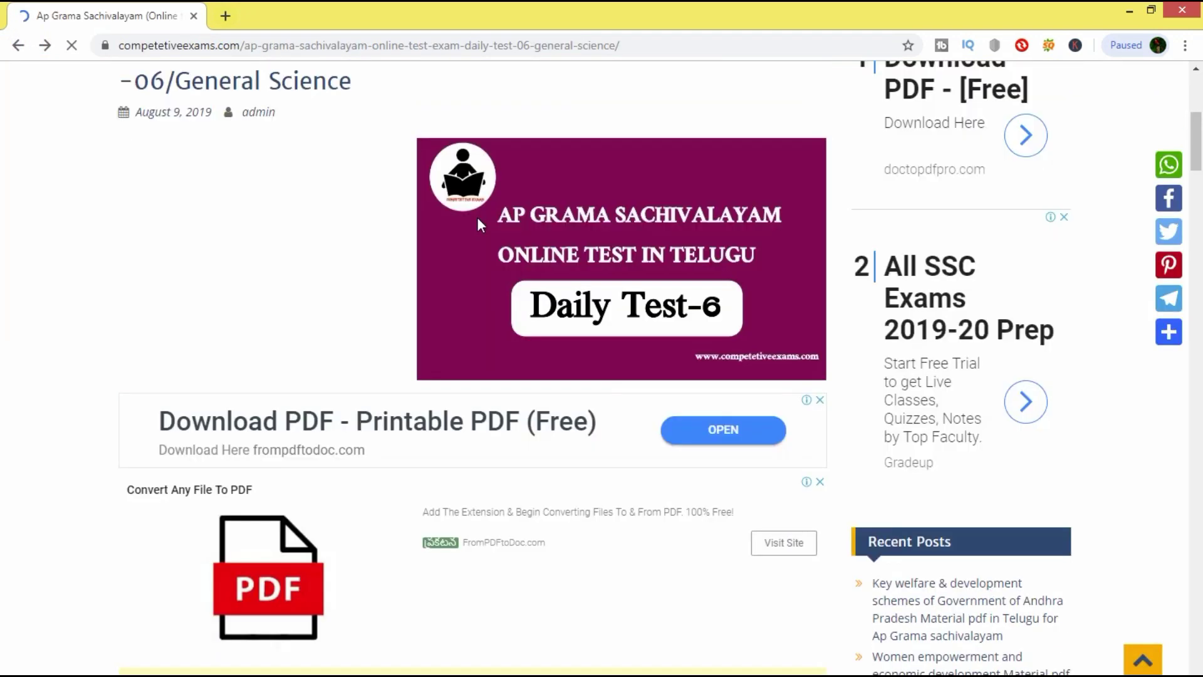
scroll(470, 258, "up", 4)
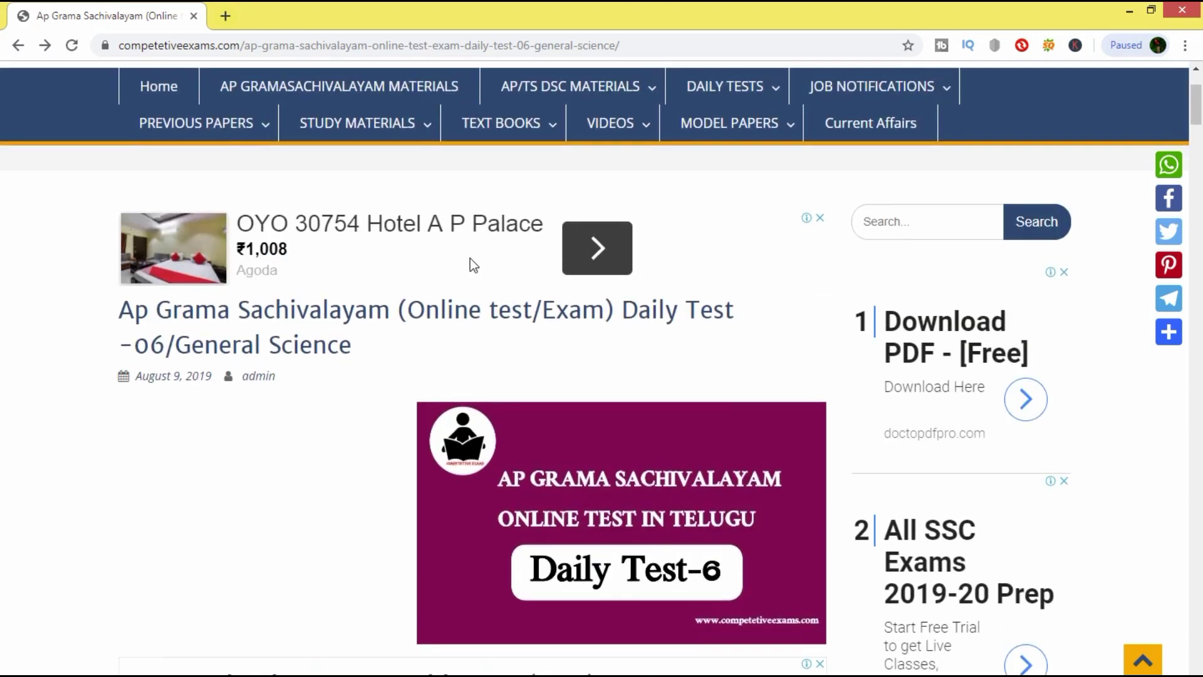
- Focus the site search field and dismiss its suggestions
left_click(894, 374)
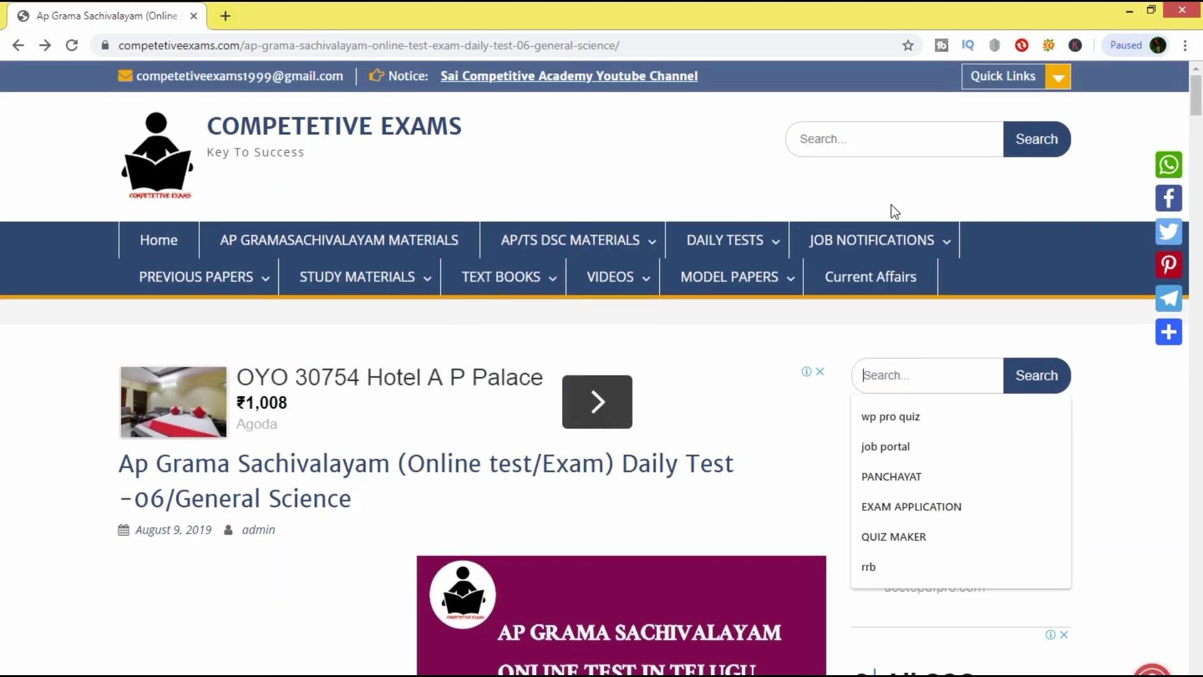
left_click(866, 141)
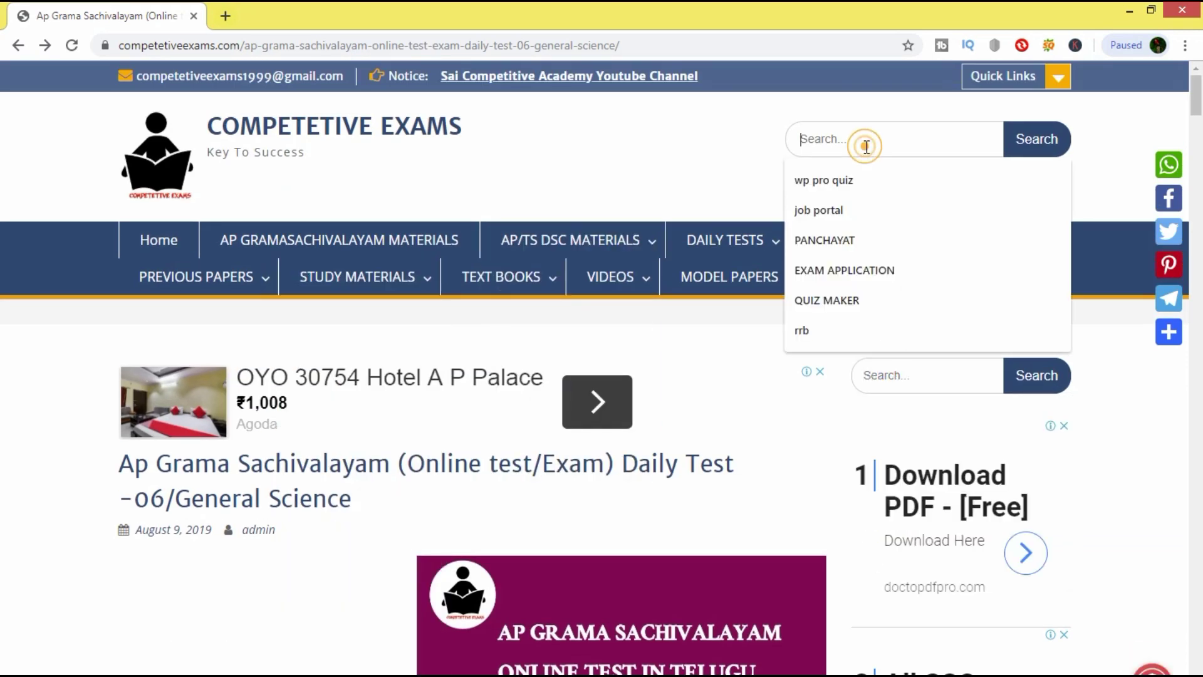
left_click(724, 350)
scroll(406, 372, "down", 1)
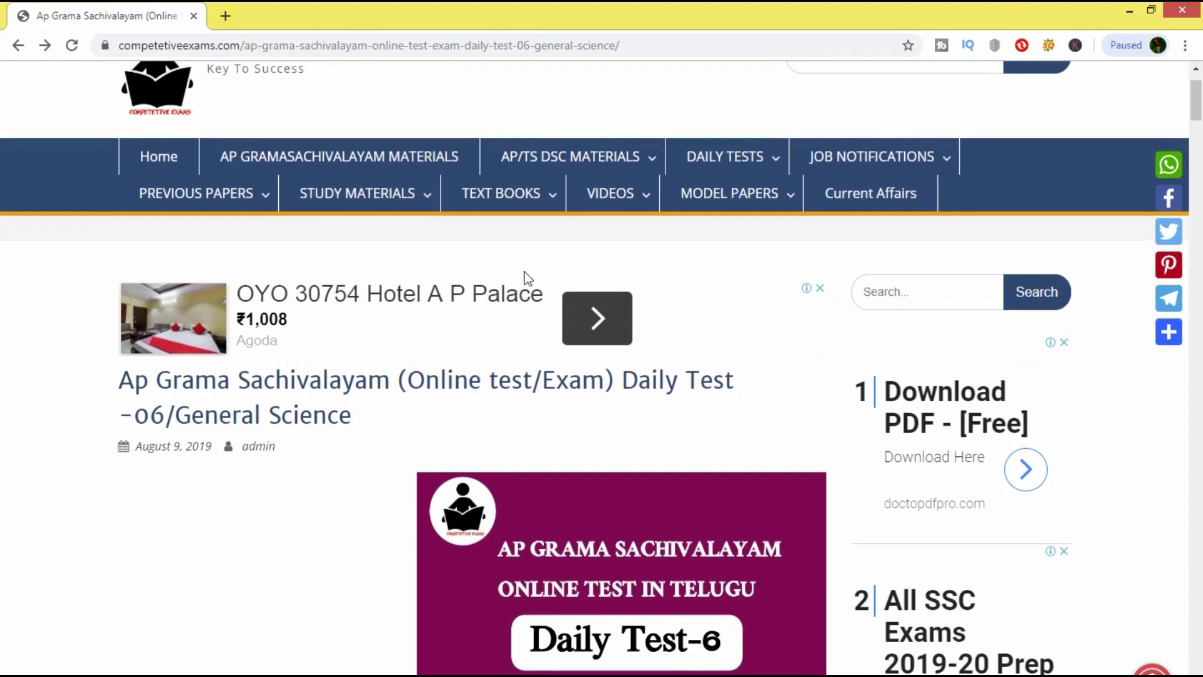
- Visit the Agoda hotel advertisement and return to the Daily Test-06 post
left_click(410, 300)
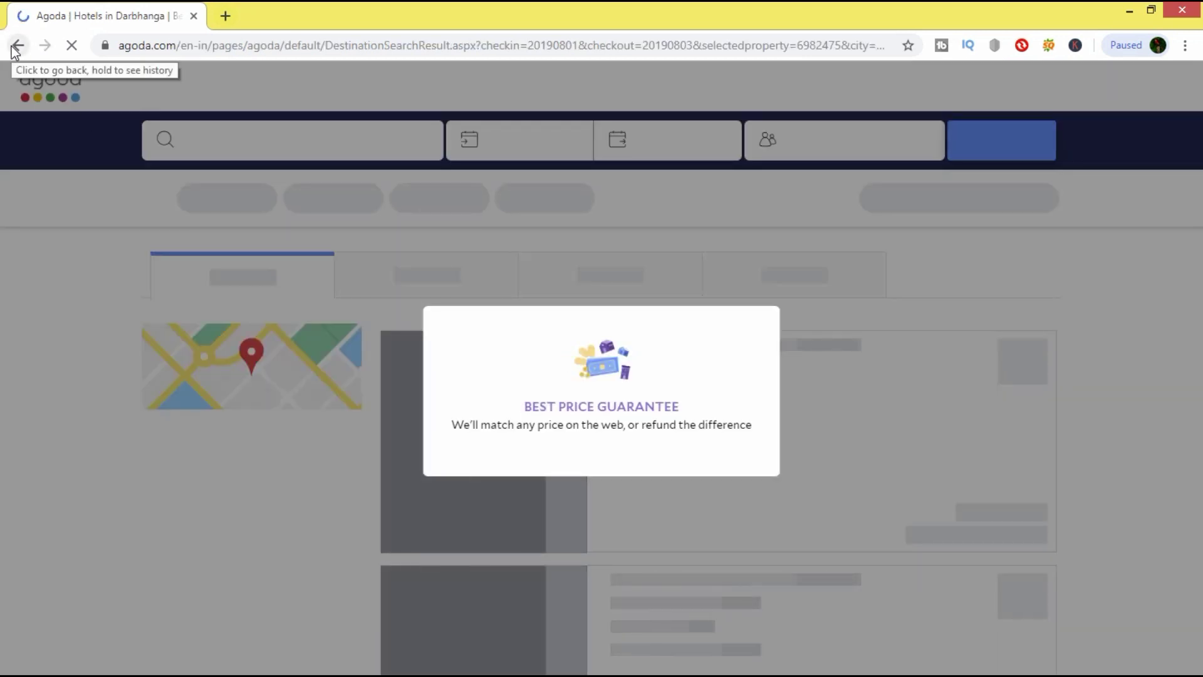
left_click(21, 45)
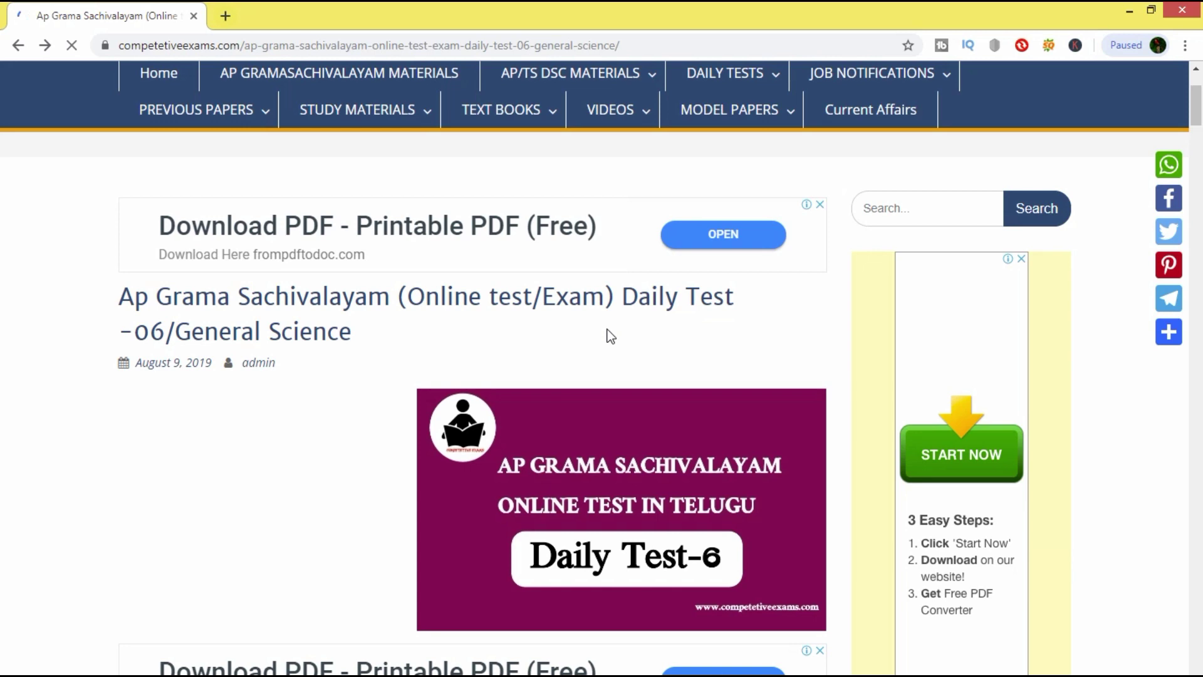
scroll(252, 339, "down", 3)
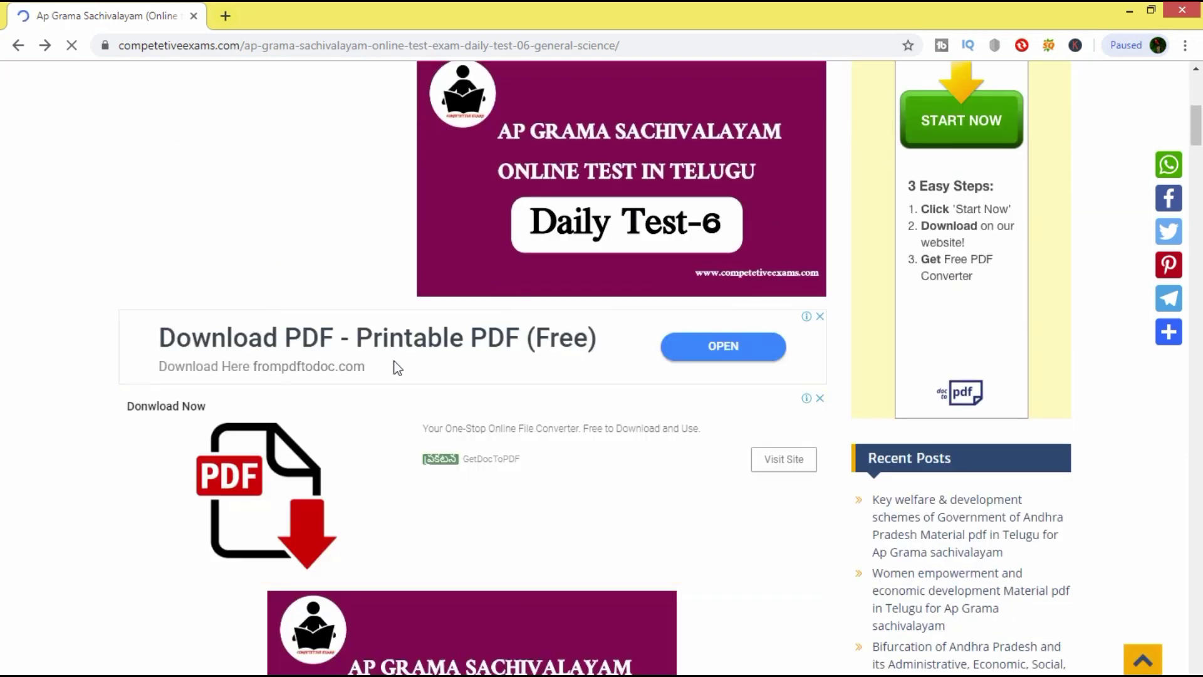
scroll(593, 273, "down", 2)
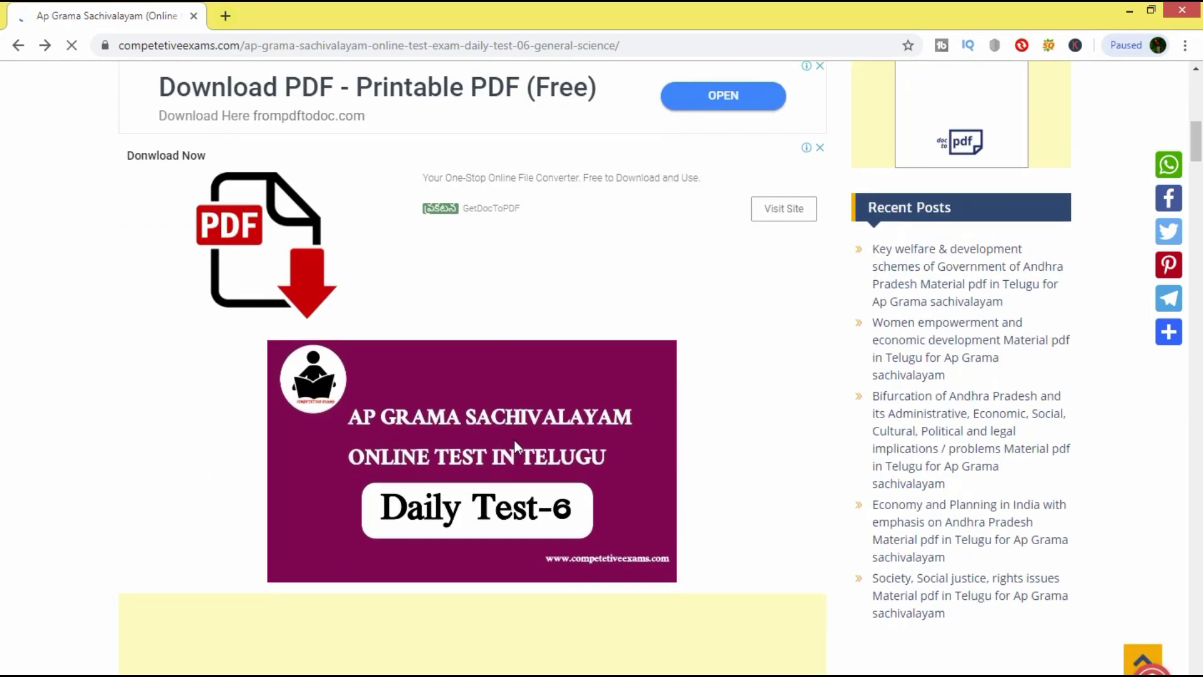
scroll(504, 423, "down", 2)
scroll(508, 414, "down", 4)
scroll(510, 402, "down", 2)
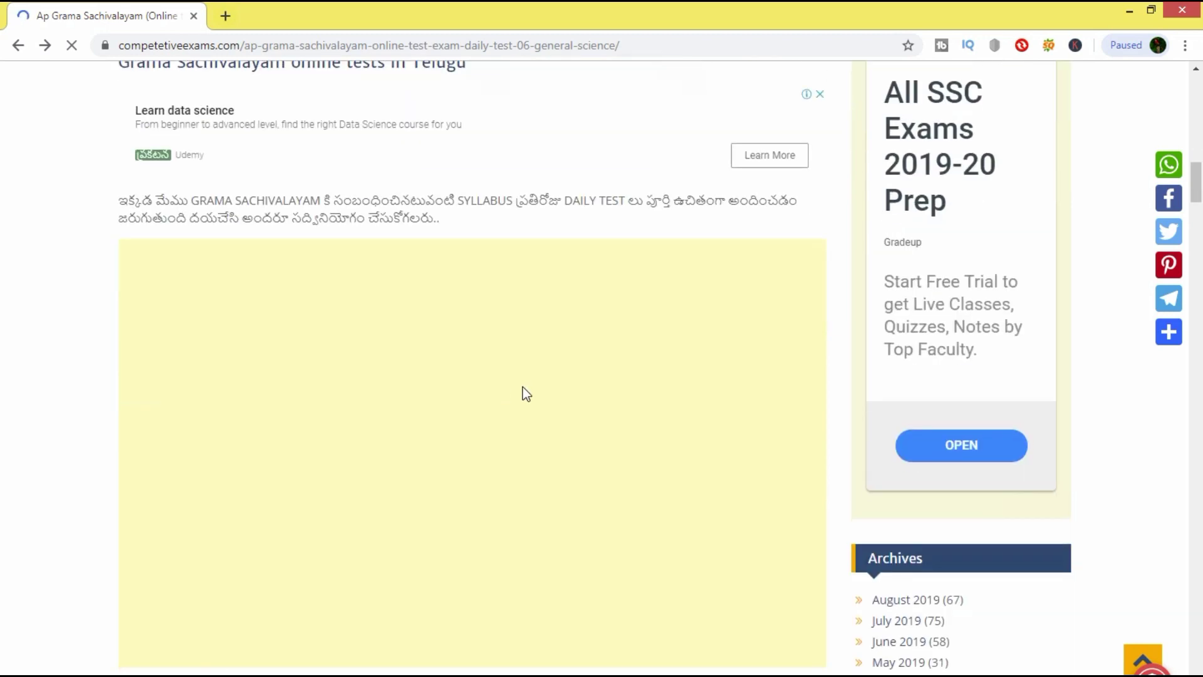
scroll(528, 393, "down", 2)
scroll(494, 452, "down", 2)
scroll(512, 423, "down", 1)
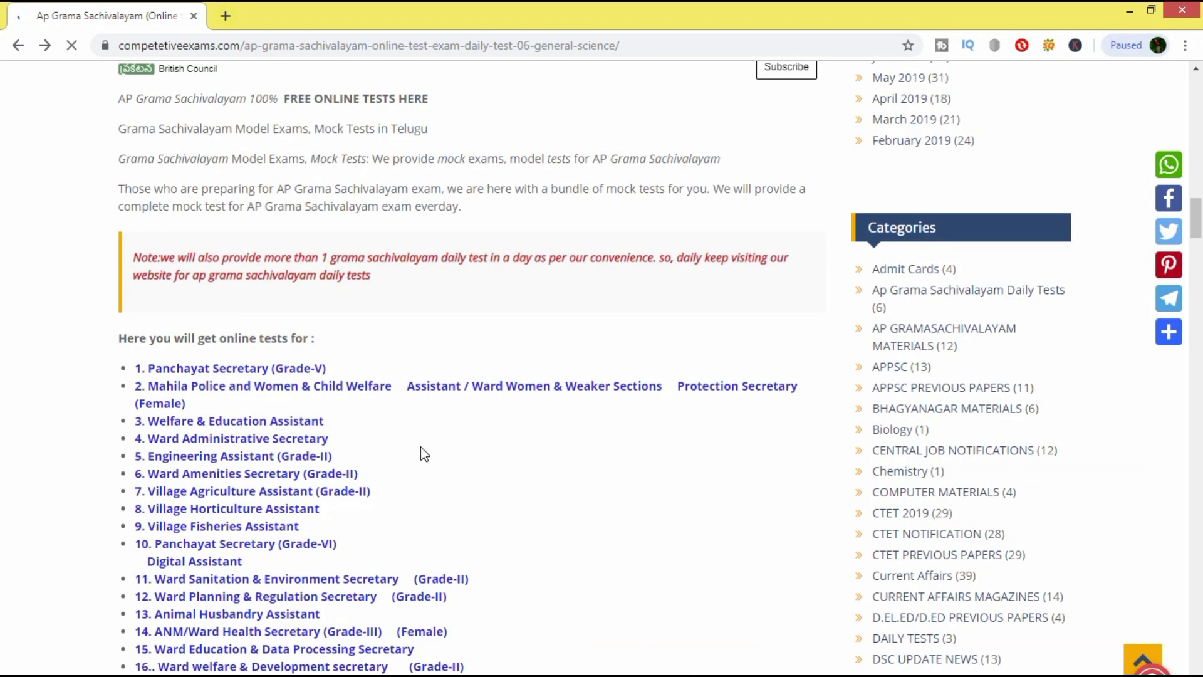
scroll(562, 418, "down", 2)
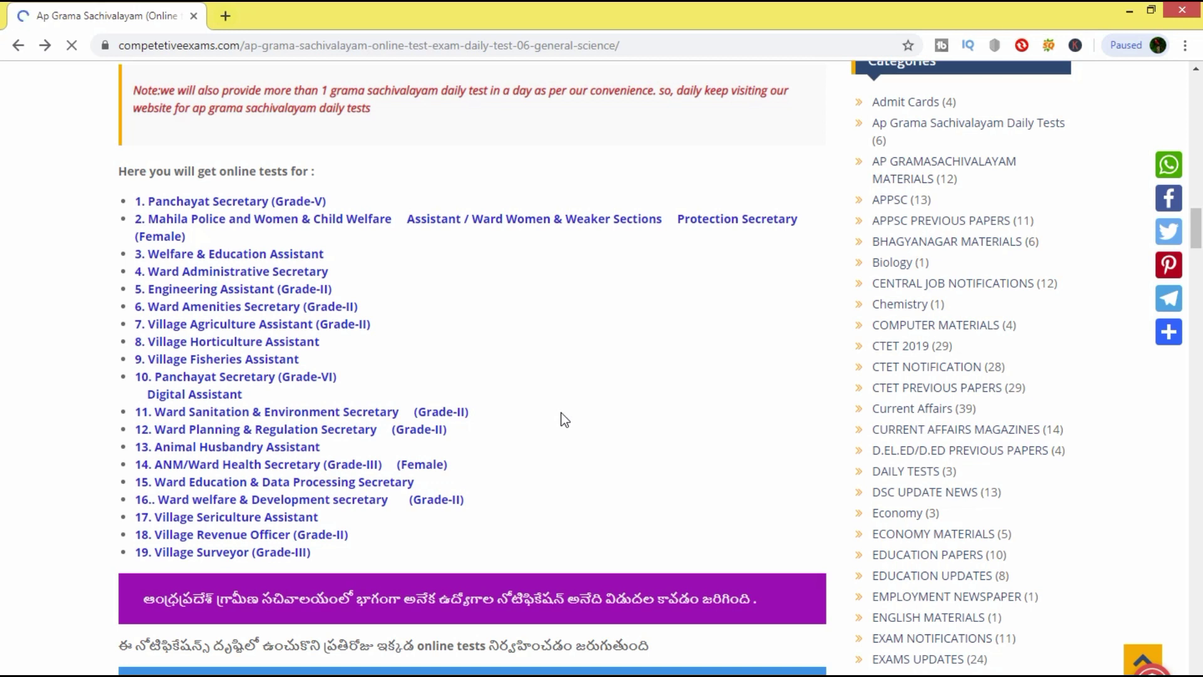
scroll(559, 413, "down", 3)
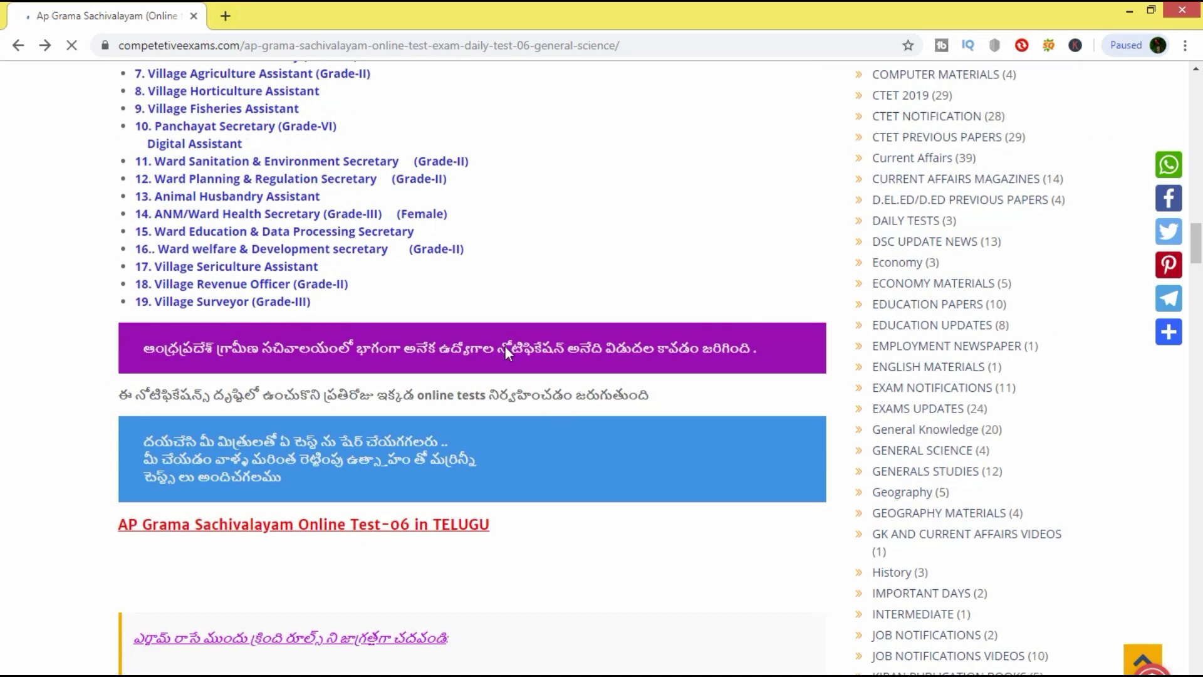
- Select the list of online tests in the article, first partially then in full
left_click_drag(343, 298, 269, 213)
scroll(269, 212, "up", 1)
scroll(269, 213, "up", 2)
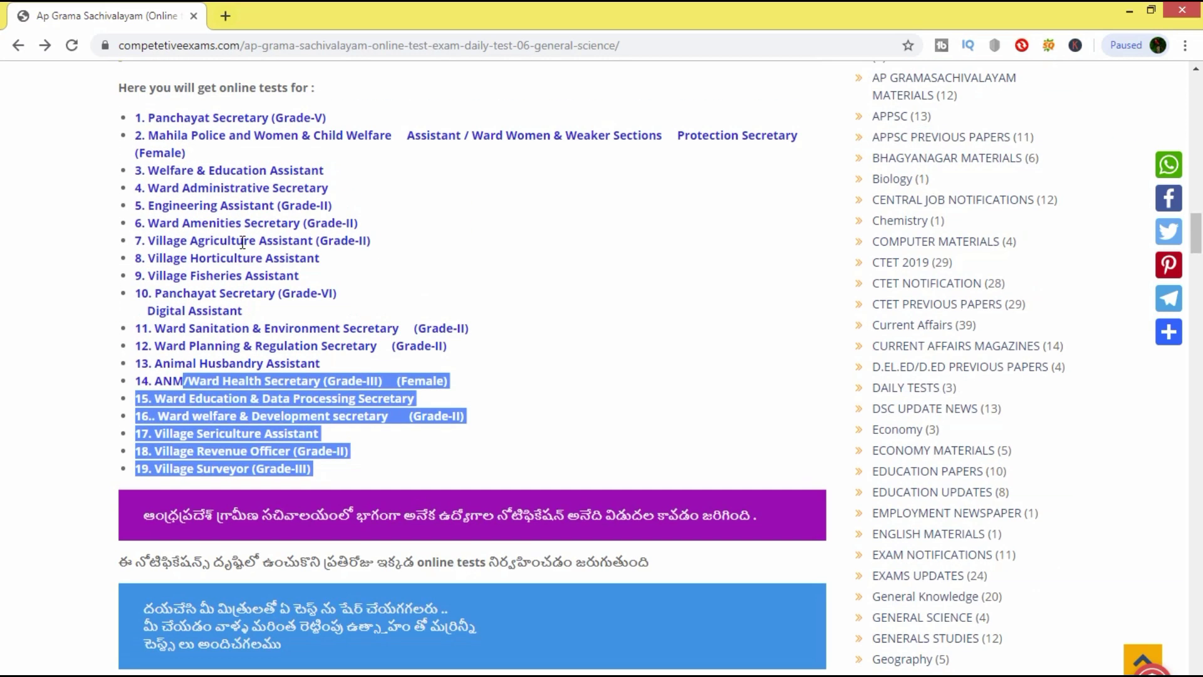
left_click(242, 241)
left_click_drag(137, 117, 320, 224)
left_click_drag(385, 313, 373, 500)
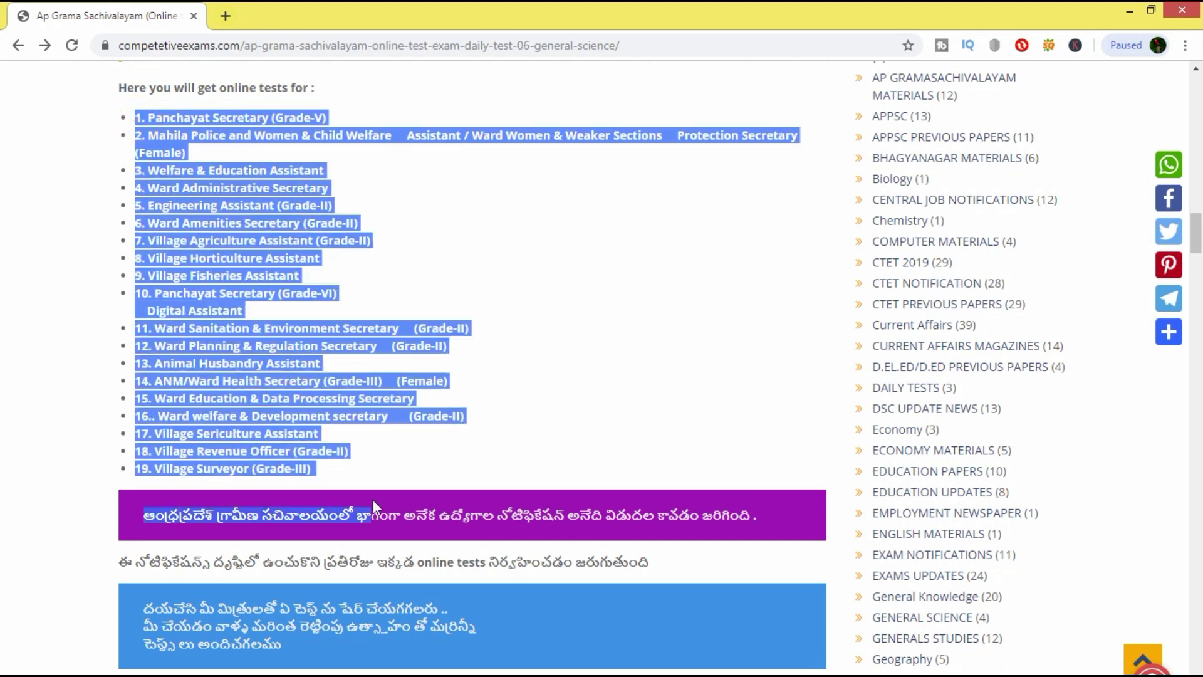
scroll(490, 371, "down", 2)
scroll(485, 365, "down", 2)
scroll(452, 322, "down", 1)
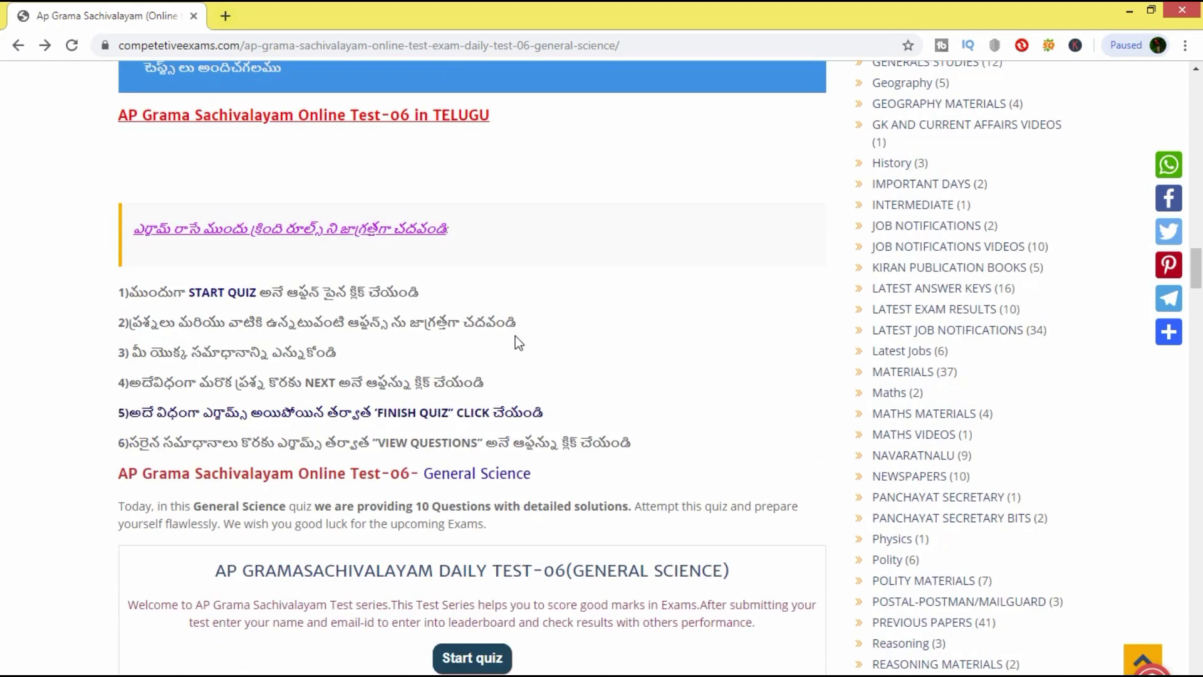
scroll(516, 335, "down", 2)
scroll(592, 336, "down", 1)
scroll(592, 336, "down", 2)
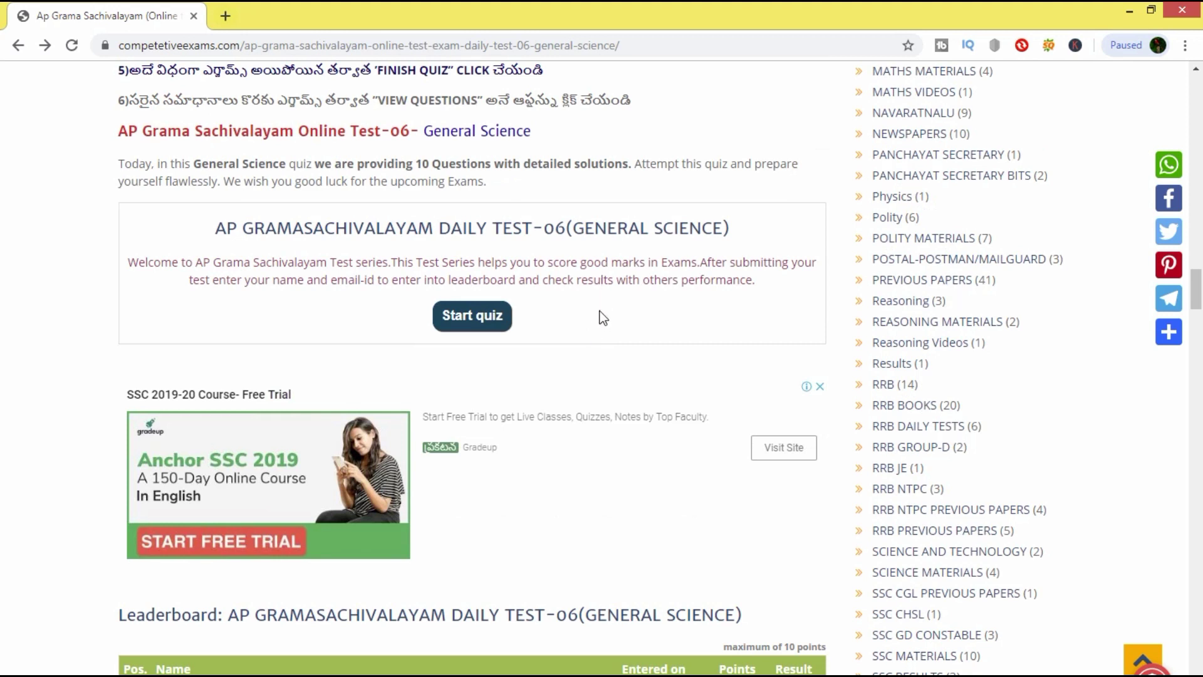
scroll(637, 246, "down", 1)
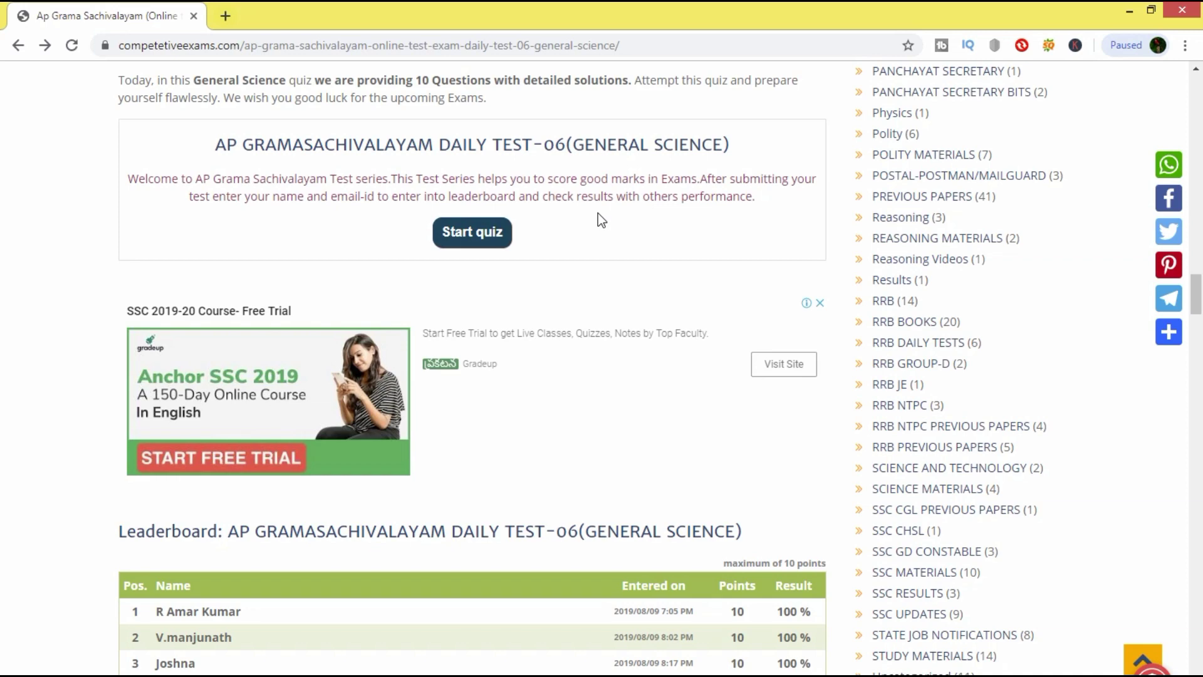
scroll(282, 467, "down", 4)
scroll(250, 439, "down", 4)
scroll(571, 437, "down", 4)
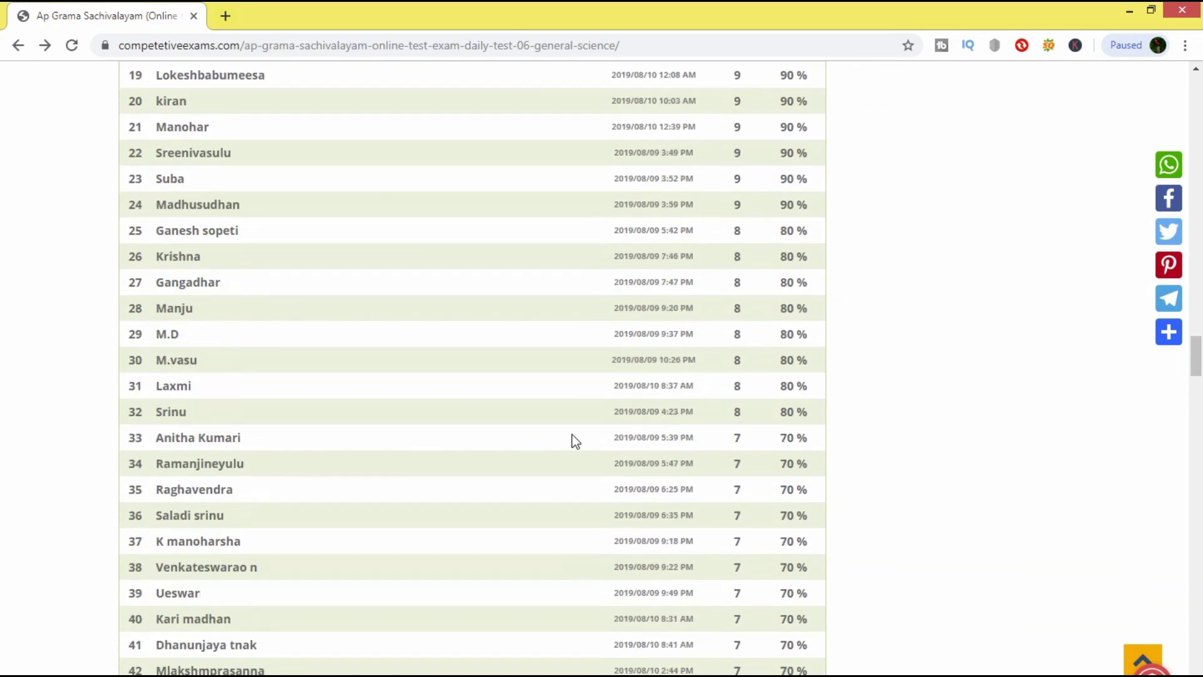
scroll(573, 435, "down", 5)
scroll(578, 433, "up", 7)
scroll(578, 432, "up", 6)
scroll(579, 432, "up", 5)
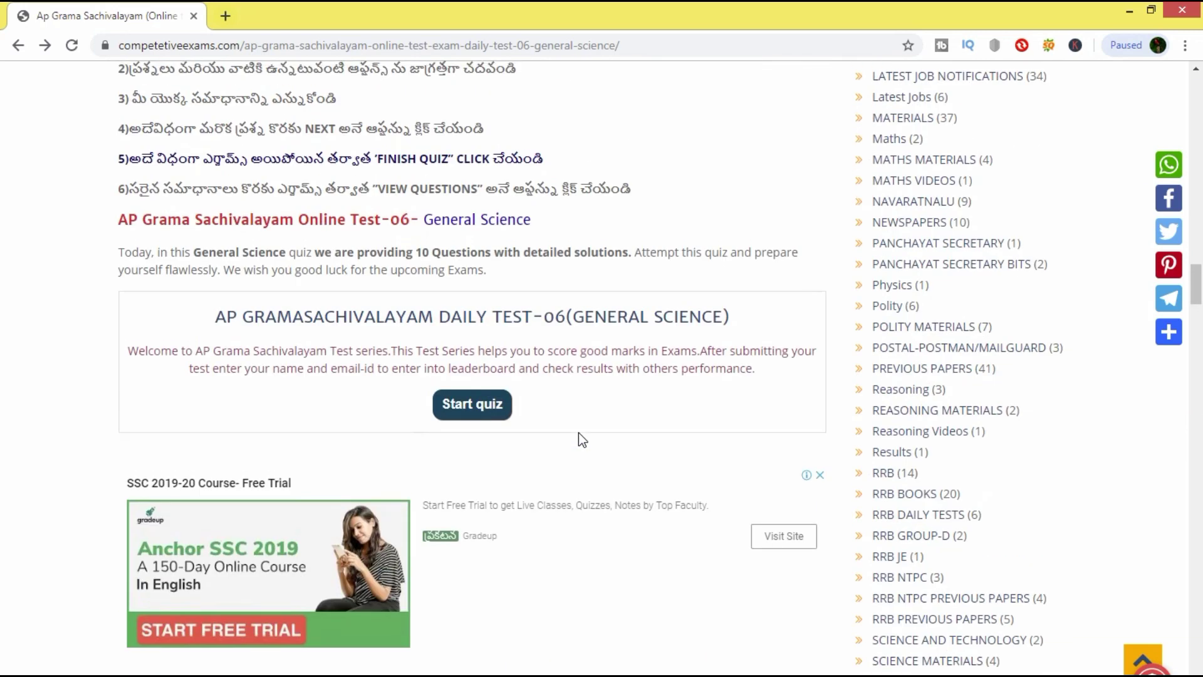
scroll(578, 433, "up", 3)
scroll(582, 492, "down", 3)
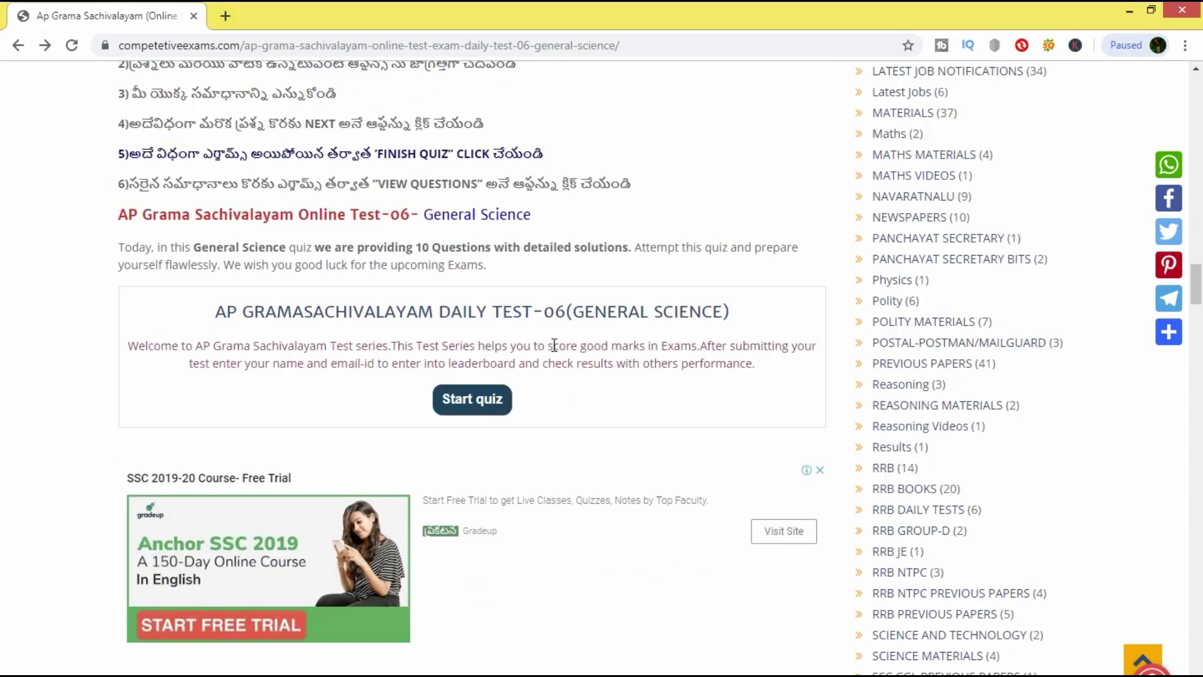
left_click_drag(543, 311, 822, 320)
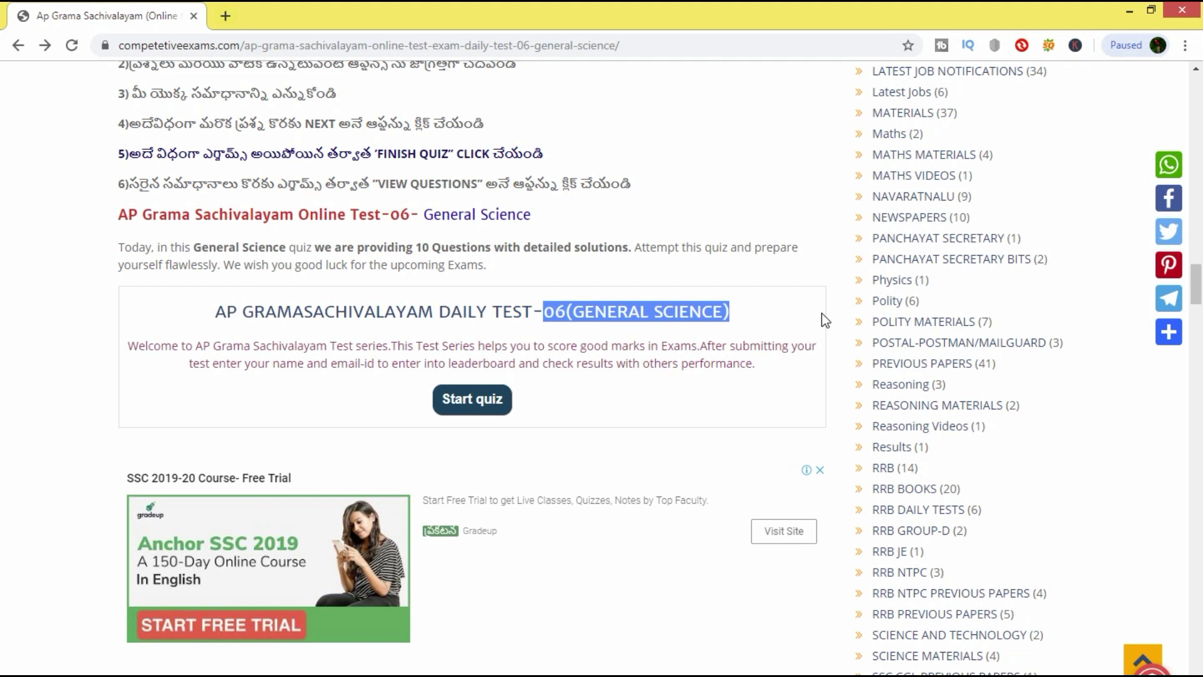
left_click_drag(757, 365, 141, 333)
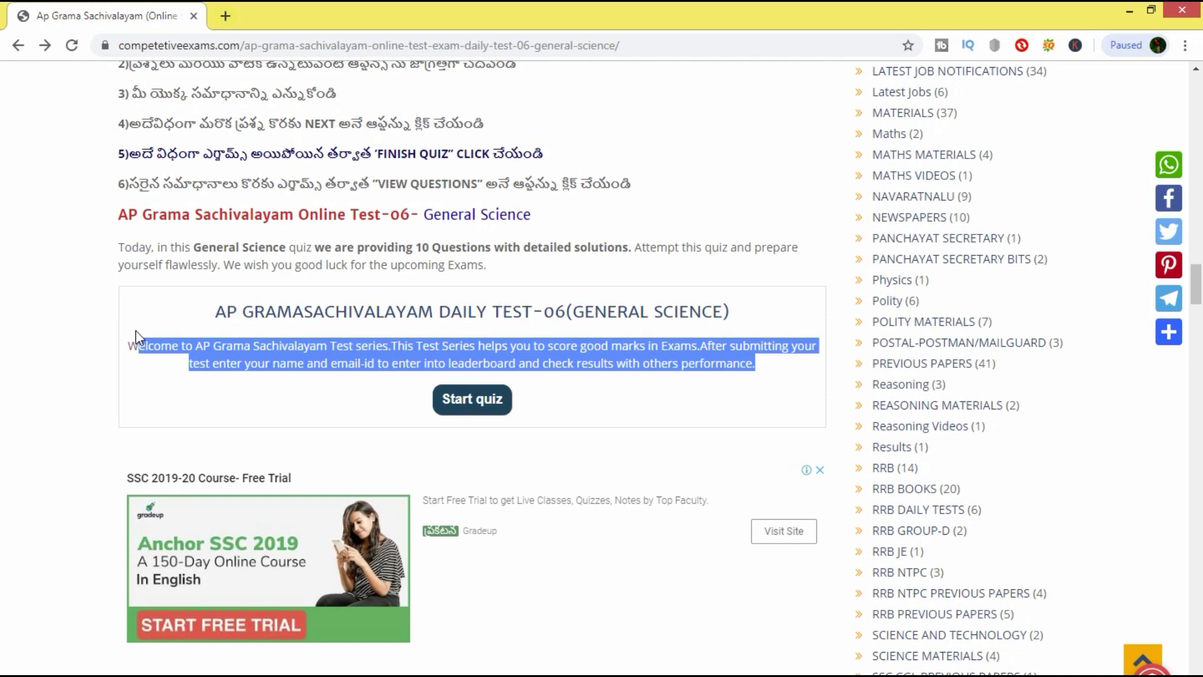
scroll(686, 242, "up", 5)
scroll(683, 252, "up", 5)
scroll(684, 250, "up", 1)
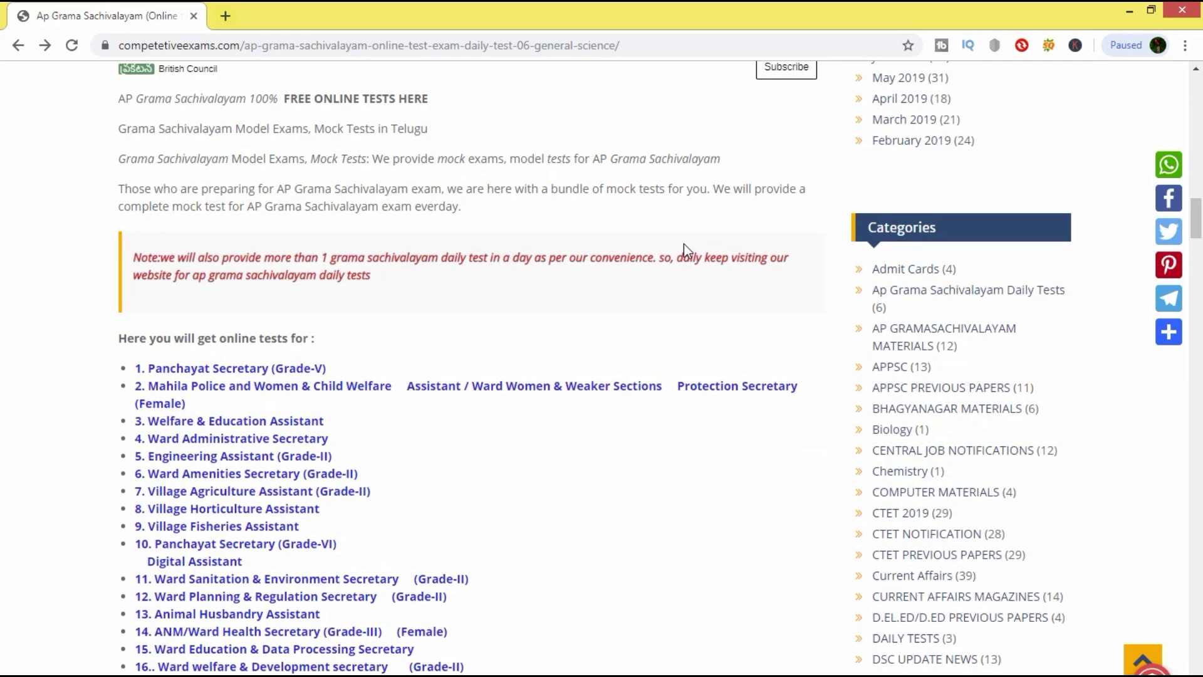
scroll(675, 311, "up", 3)
scroll(724, 391, "up", 2)
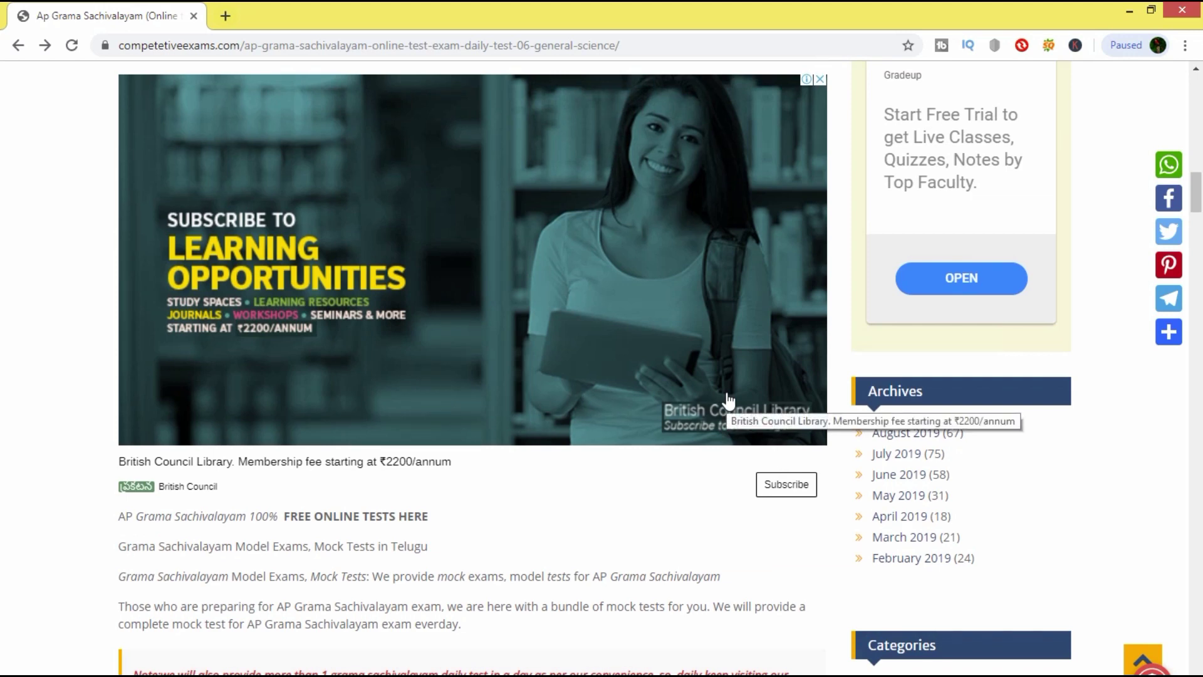
scroll(726, 402, "up", 1)
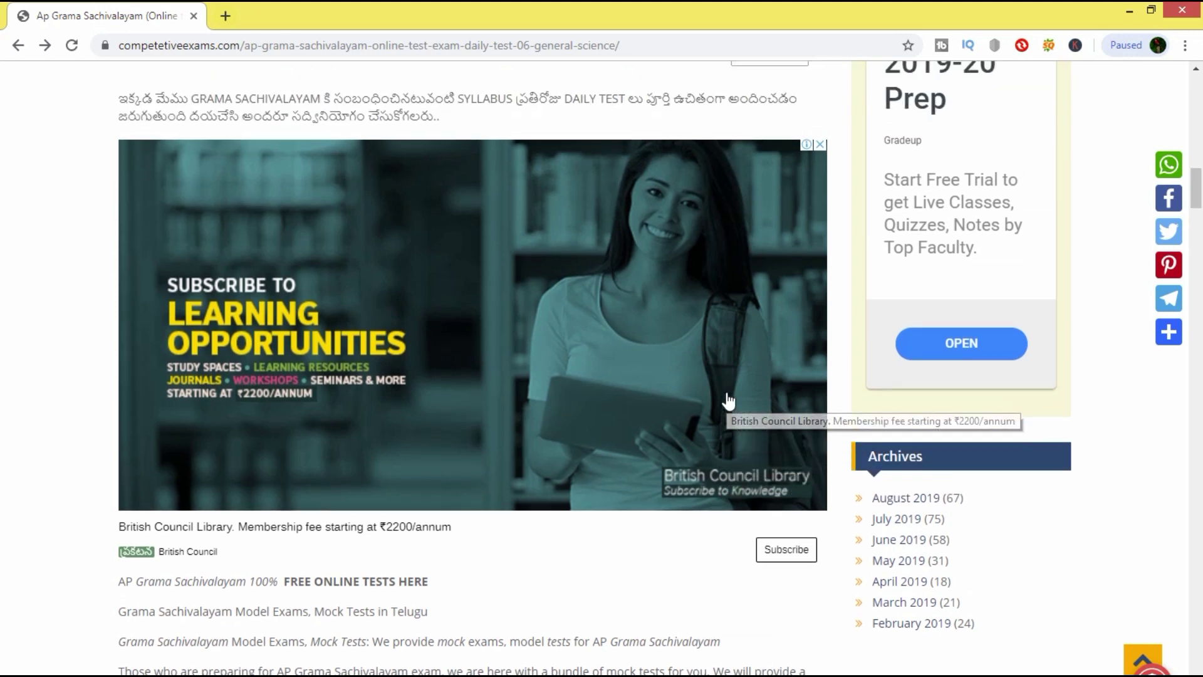
scroll(754, 457, "up", 3)
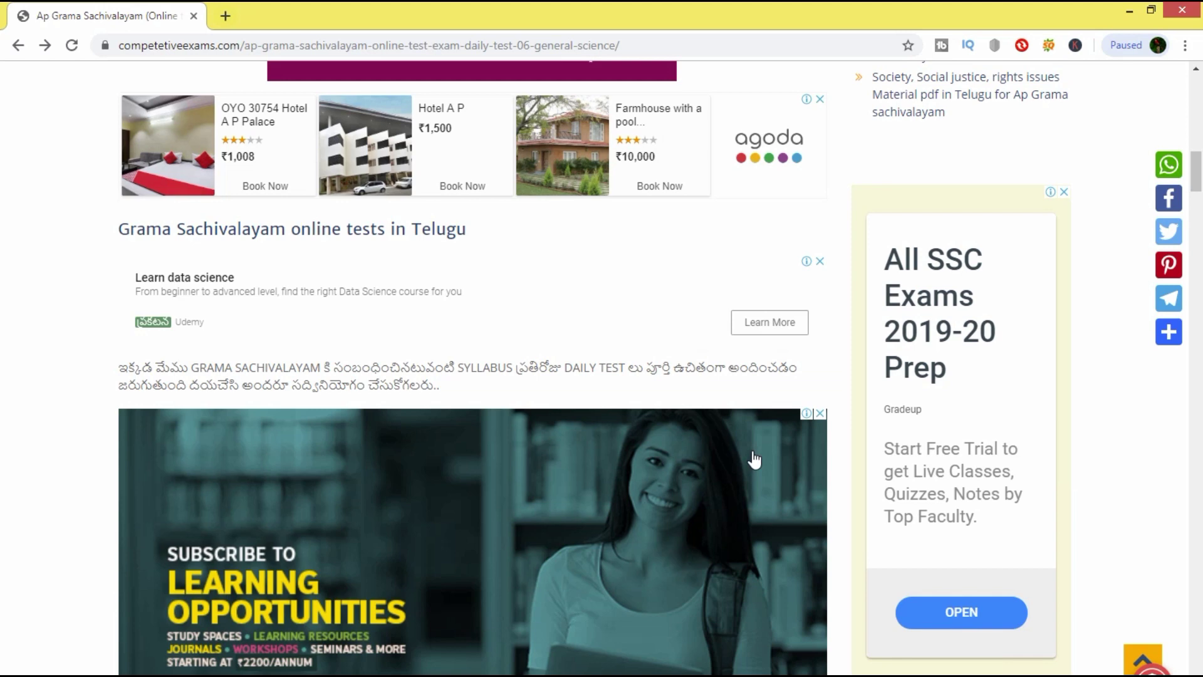
scroll(754, 459, "up", 1)
scroll(754, 459, "up", 3)
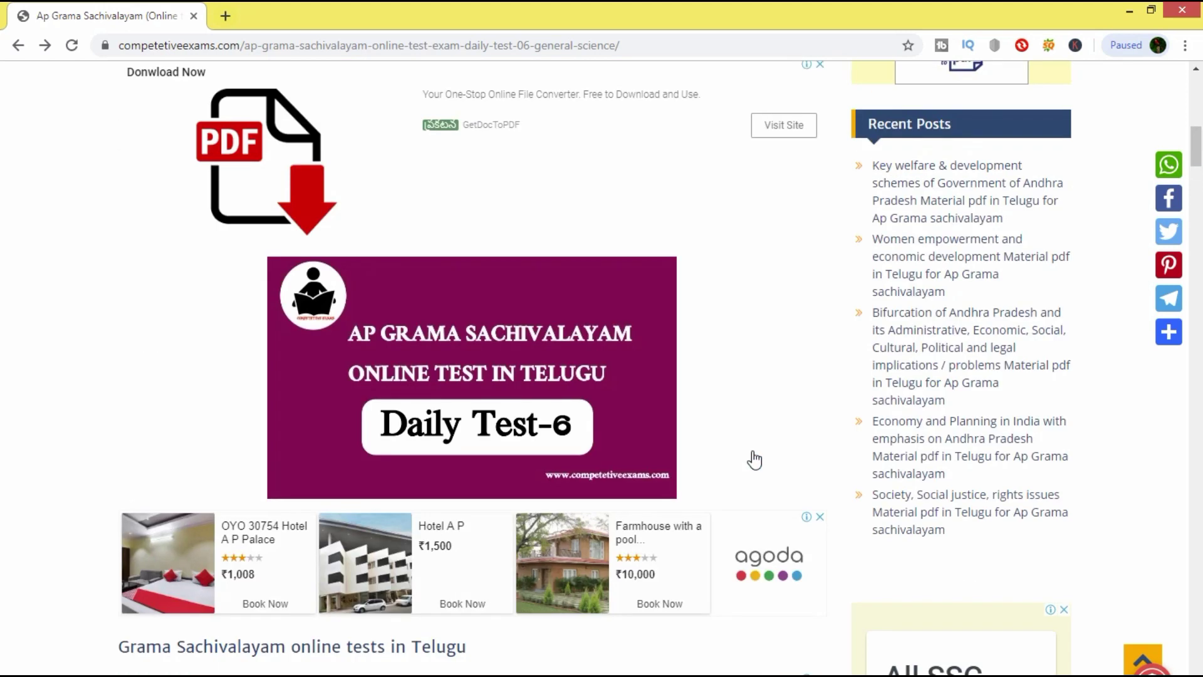